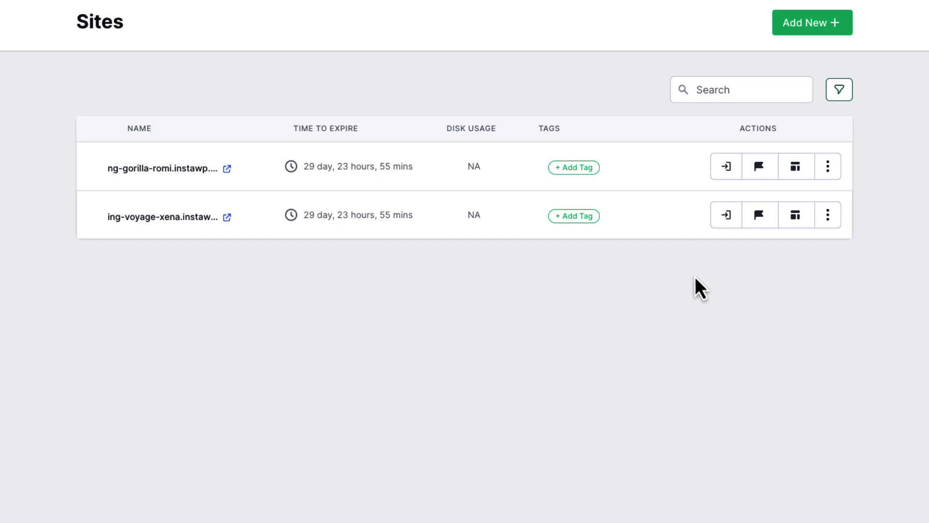
# Start a new site with WordPress 6.1.1, PHP 7.4 and the Blocksy + plugins template, then abandon it.
pyautogui.click(814, 38)
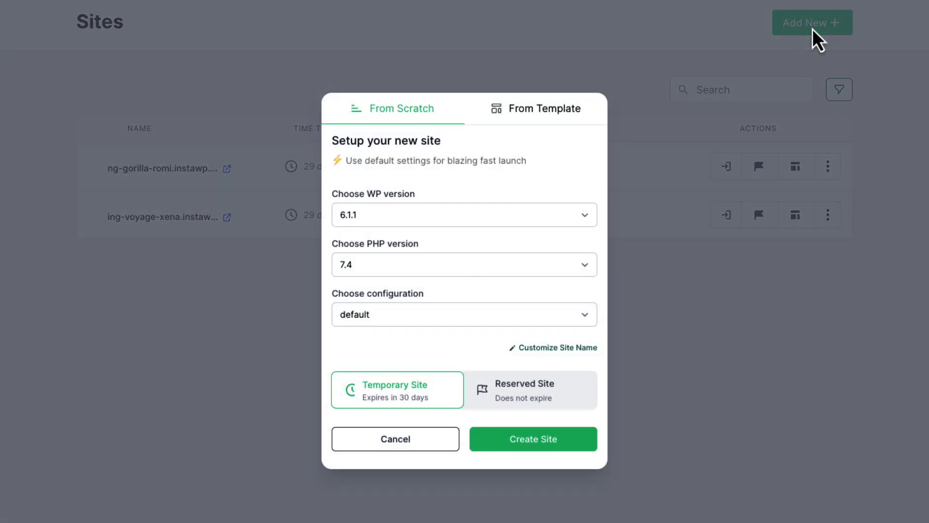
pyautogui.click(373, 214)
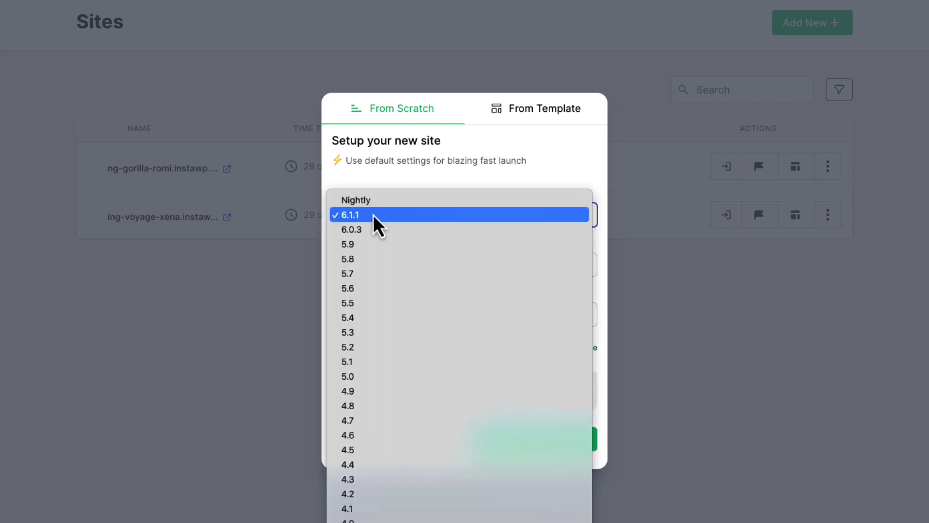
pyautogui.click(399, 217)
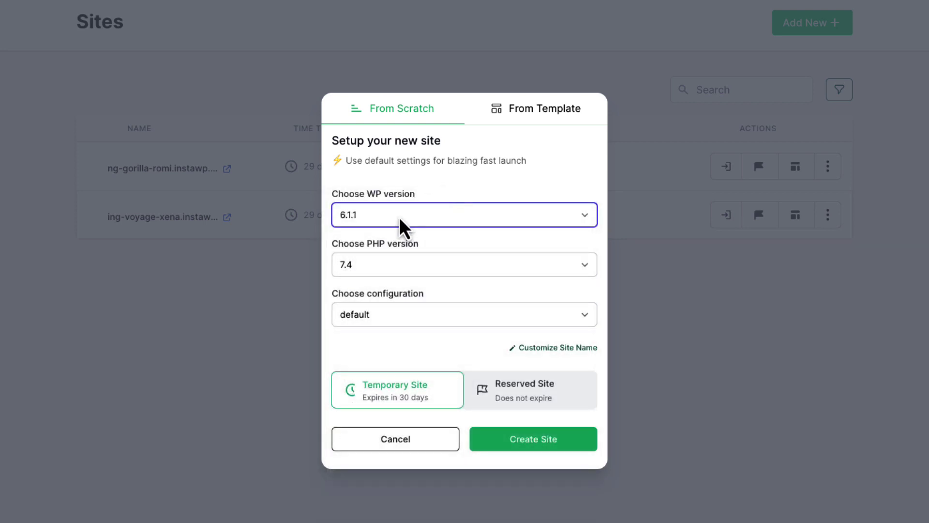
pyautogui.click(378, 271)
pyautogui.click(476, 179)
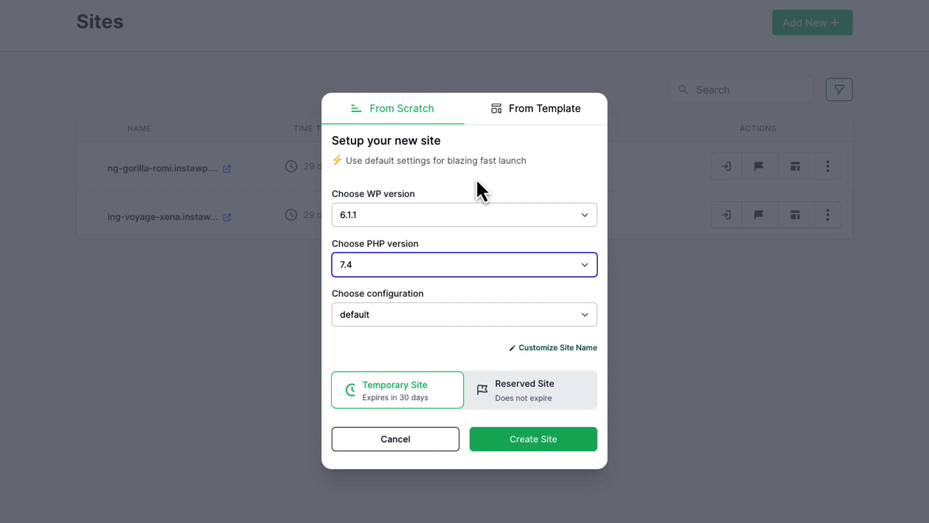
pyautogui.click(539, 115)
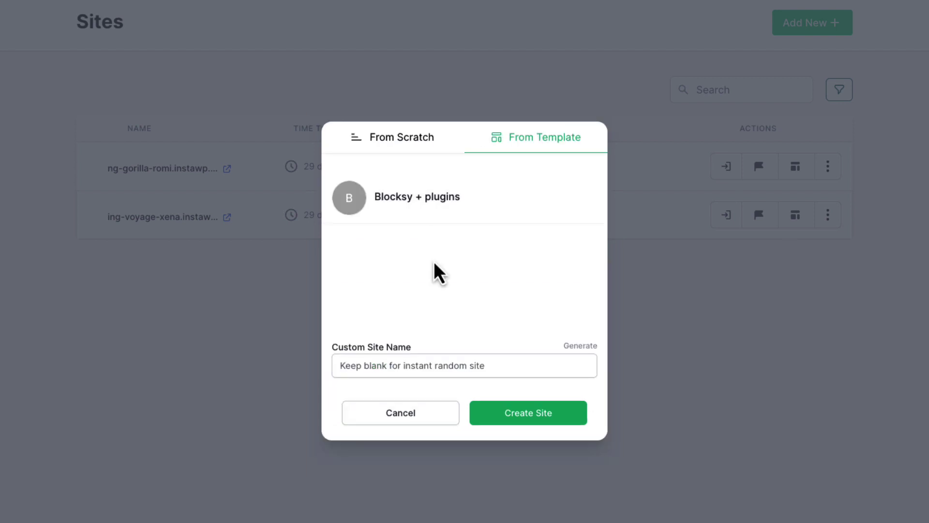
pyautogui.click(446, 200)
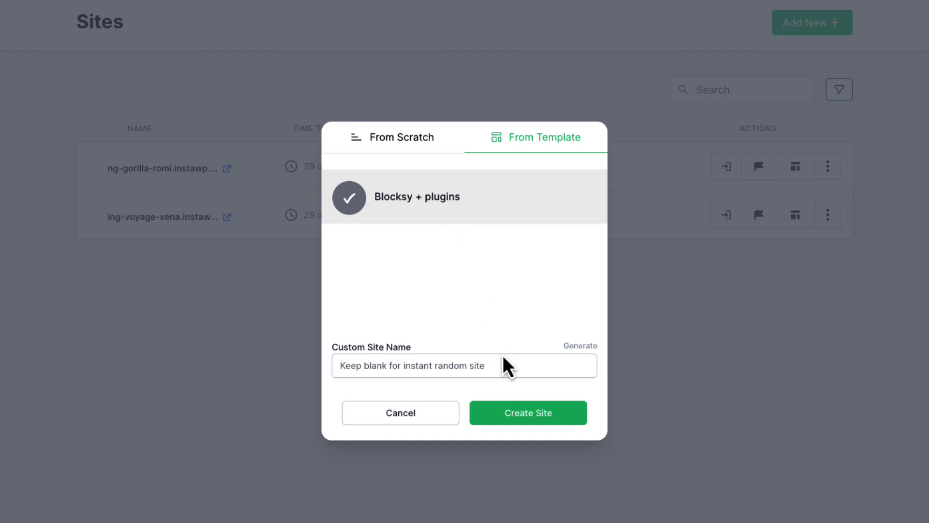
pyautogui.click(410, 420)
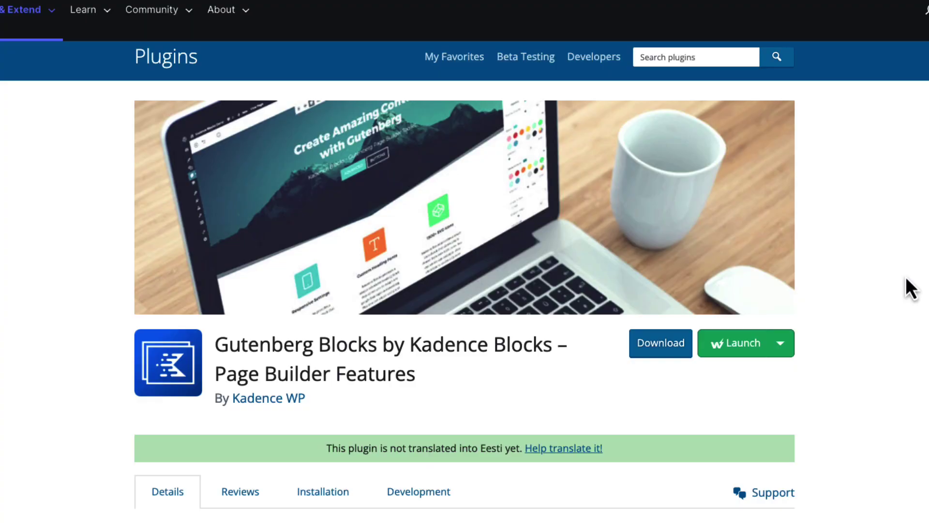
# Install Kadence Blocks on the ng-gorilla-romi site and log into that site's admin.
pyautogui.click(778, 347)
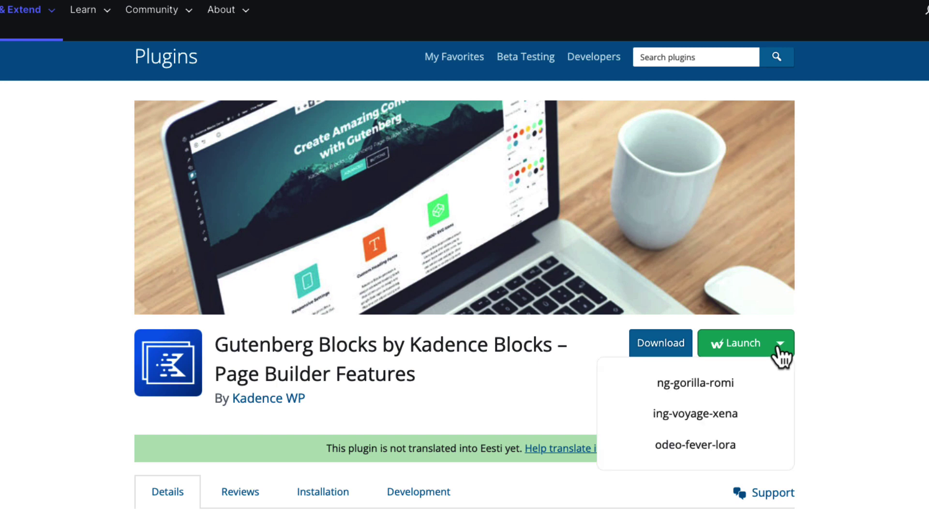
pyautogui.click(681, 384)
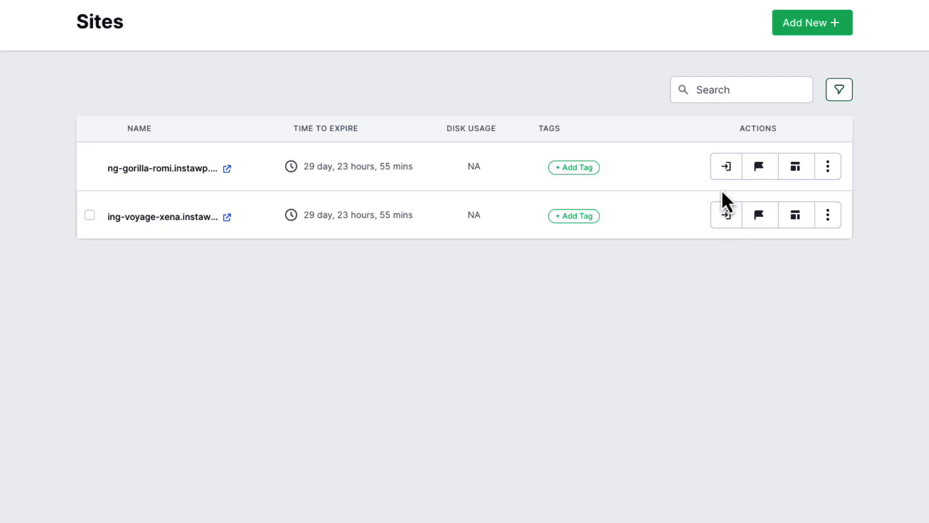
pyautogui.click(725, 173)
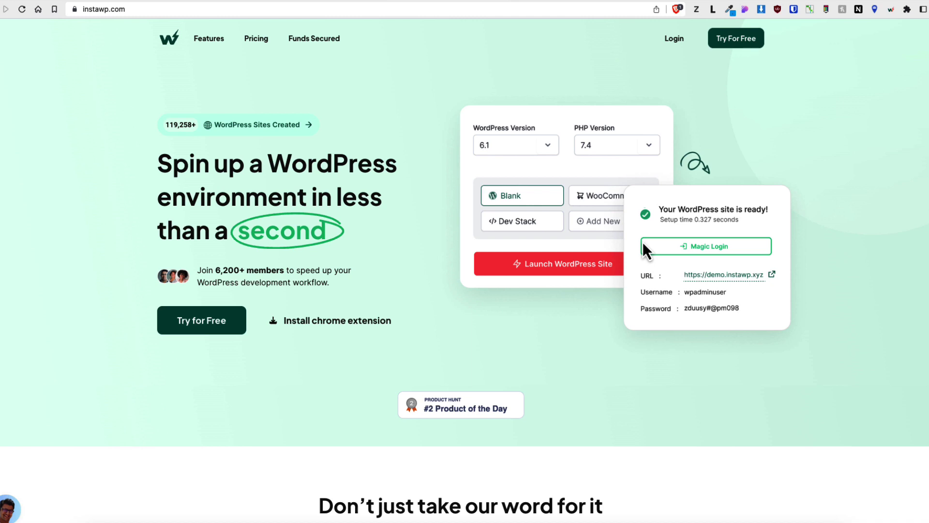
# Go to InstaWP's Pricing page and scroll down to the Free, Personal, Professional and Agency plan cards.
pyautogui.click(257, 40)
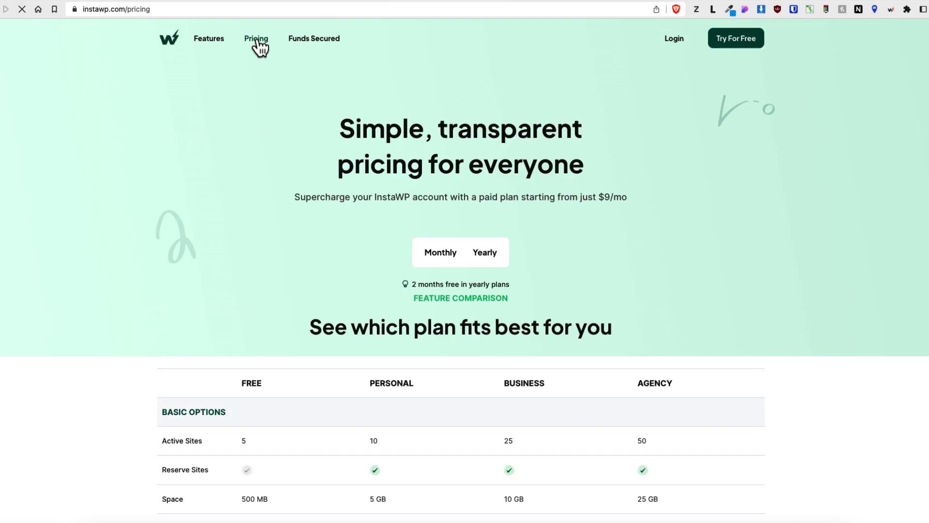
pyautogui.scroll(-3, 324, 112)
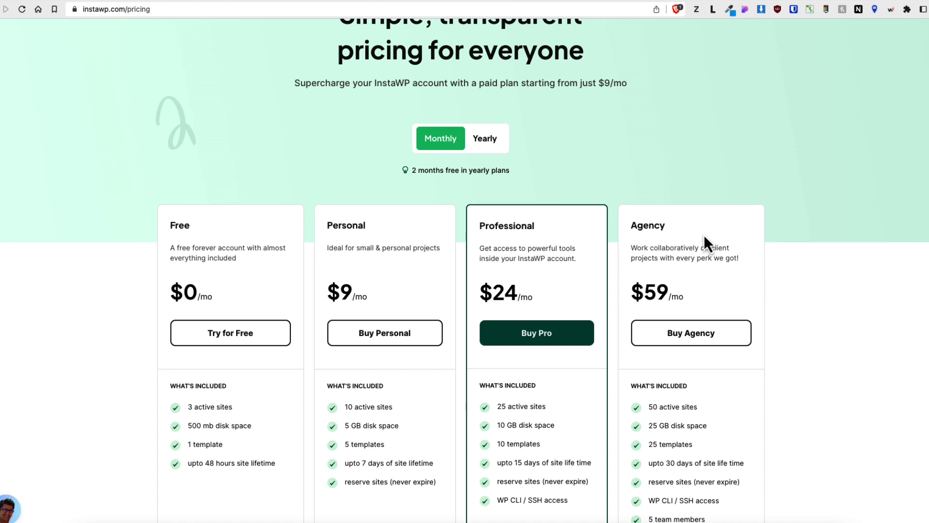
pyautogui.scroll(-2, 704, 234)
pyautogui.scroll(-2, 686, 214)
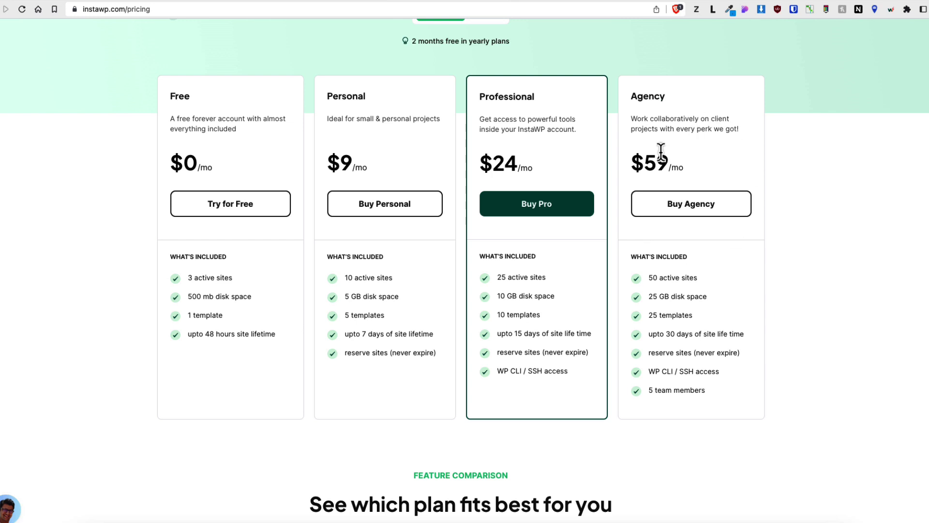
pyautogui.scroll(-12, 660, 153)
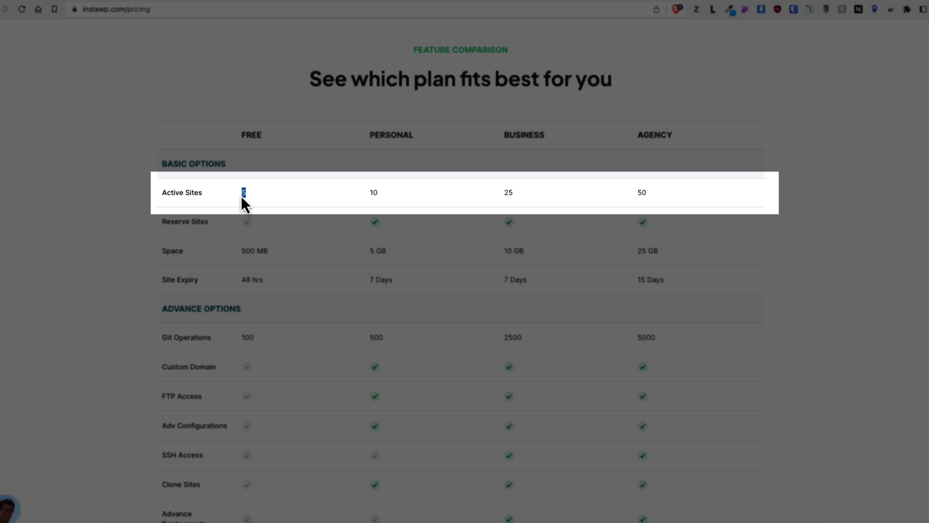
pyautogui.moveTo(649, 194); pyautogui.dragTo(636, 193)
pyautogui.scroll(-3, 108, 155)
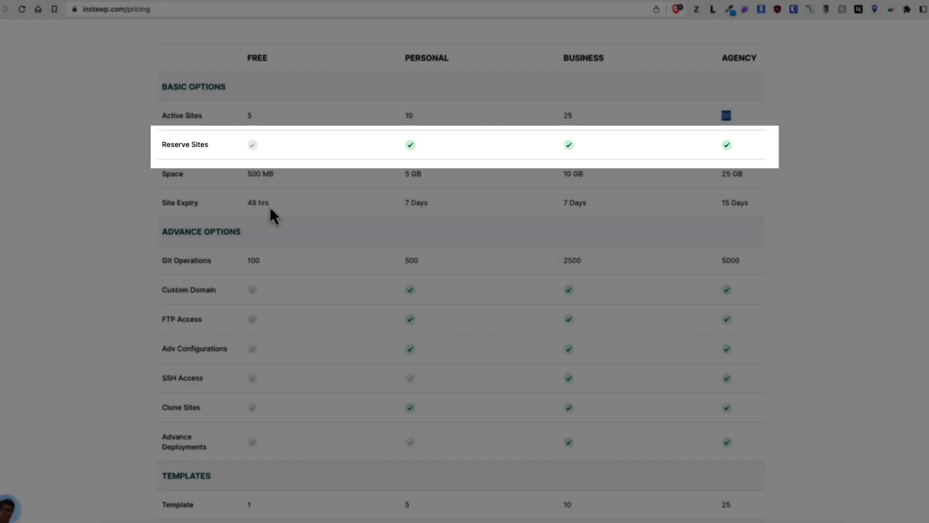
pyautogui.moveTo(269, 207); pyautogui.dragTo(245, 207)
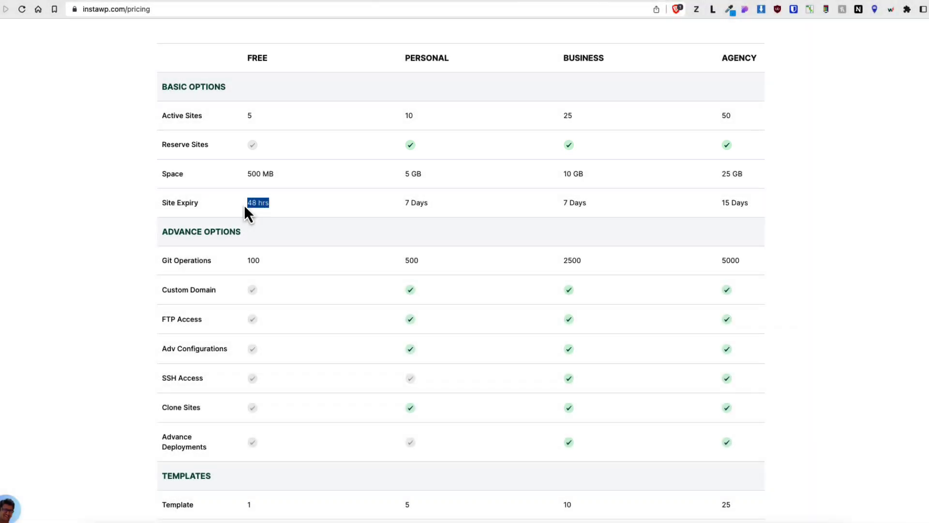
pyautogui.click(92, 175)
pyautogui.moveTo(748, 203); pyautogui.dragTo(721, 205)
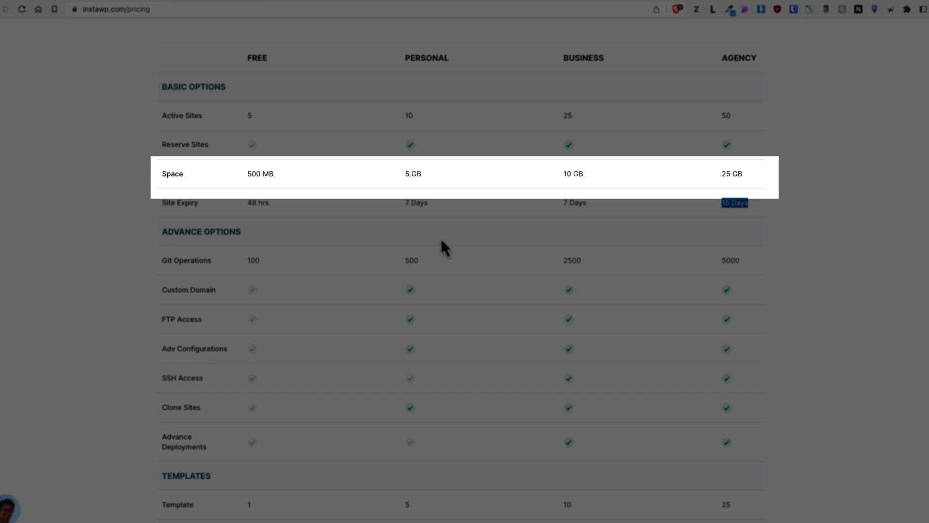
pyautogui.moveTo(422, 174); pyautogui.dragTo(405, 174)
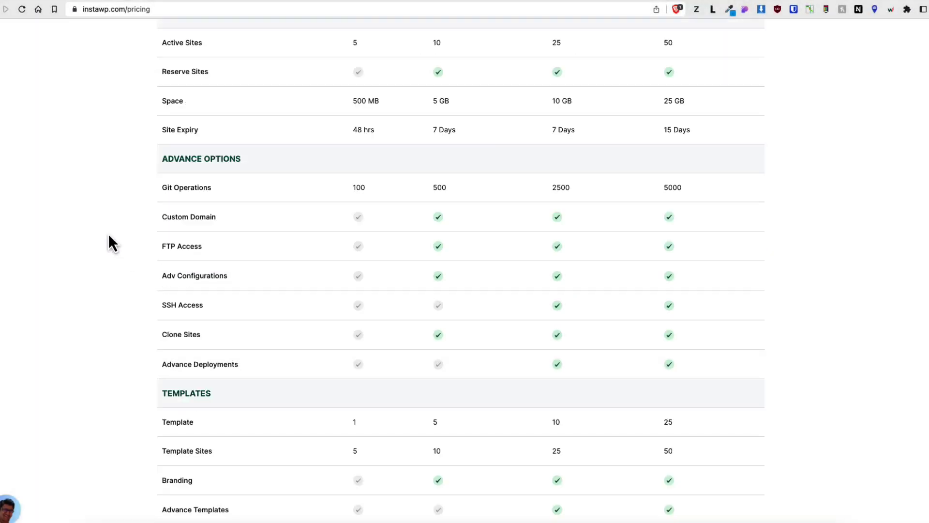
pyautogui.scroll(-3, 109, 235)
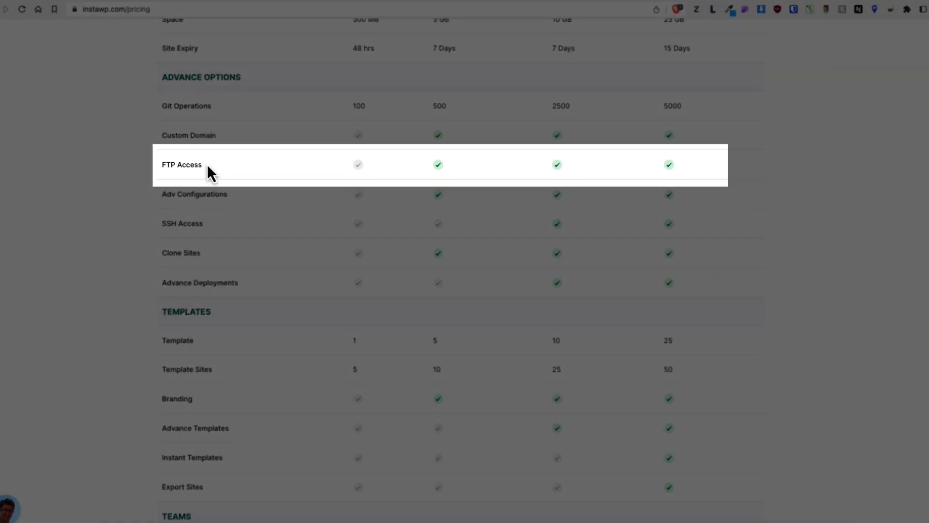
pyautogui.scroll(-3, 84, 257)
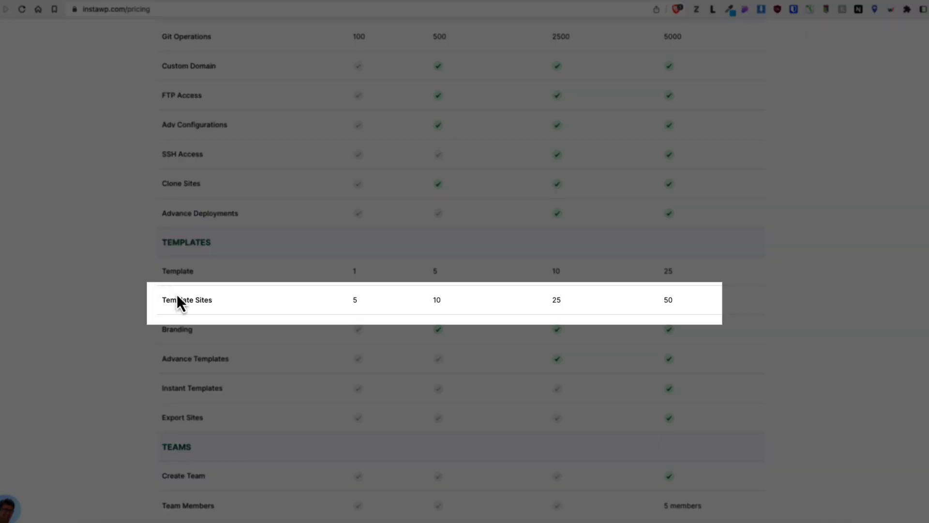
pyautogui.scroll(-2, 116, 293)
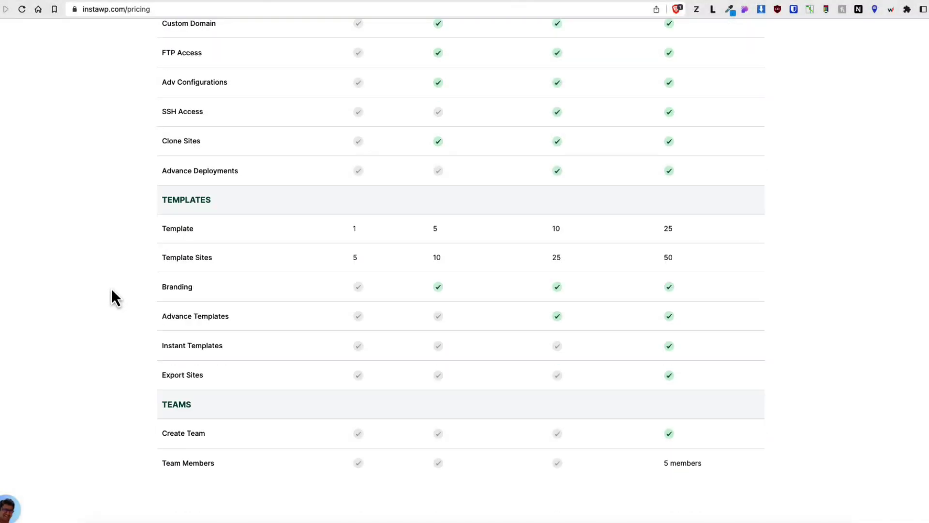
pyautogui.scroll(8, 112, 291)
pyautogui.scroll(9, 111, 289)
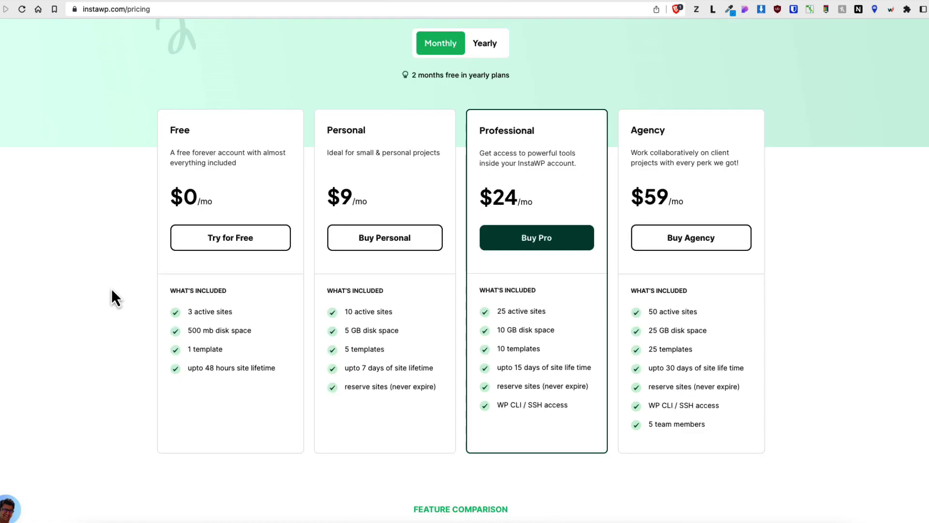
pyautogui.scroll(2, 112, 290)
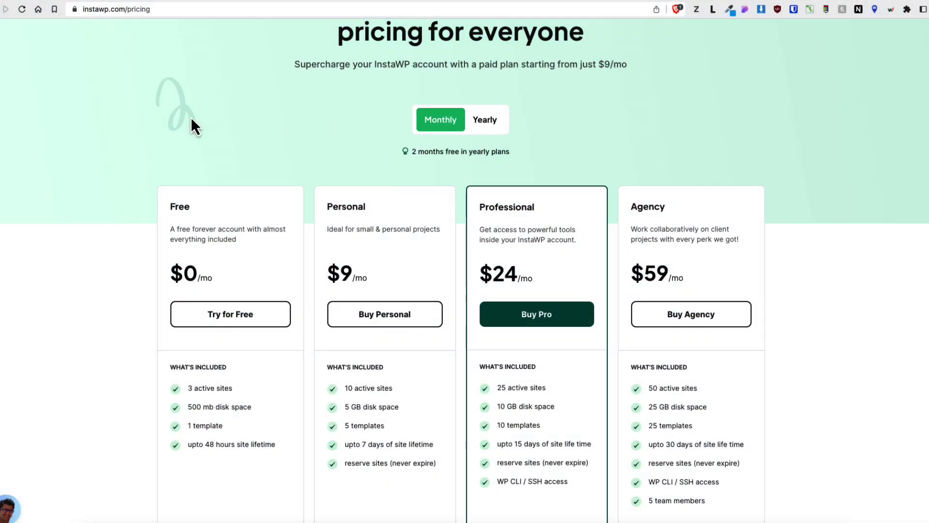
pyautogui.scroll(-3, 160, 115)
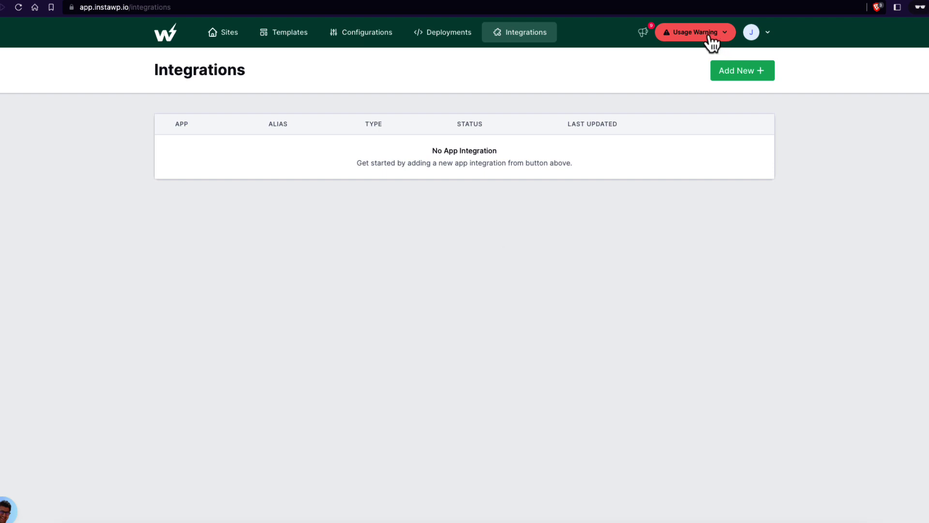
# Check the product announcements, then look through the Ideas and Roadmap sections.
pyautogui.click(642, 32)
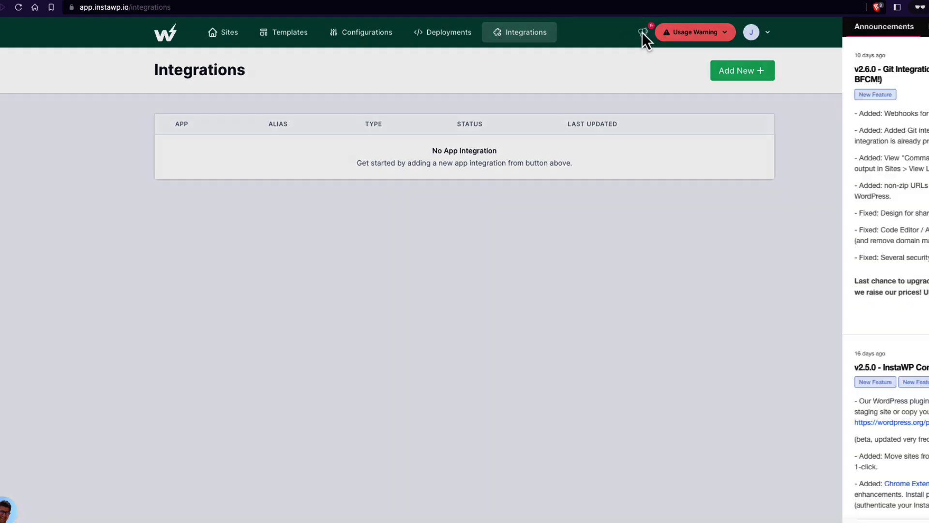
pyautogui.click(831, 33)
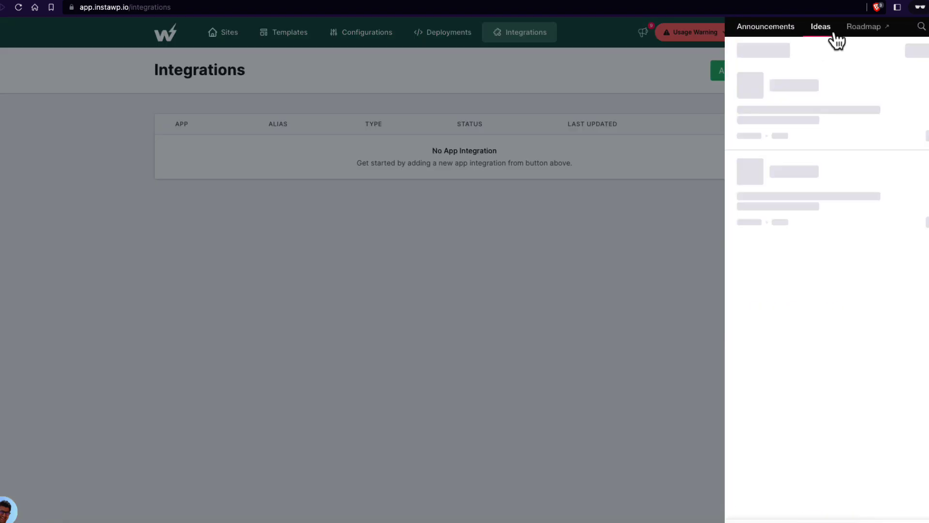
pyautogui.click(866, 30)
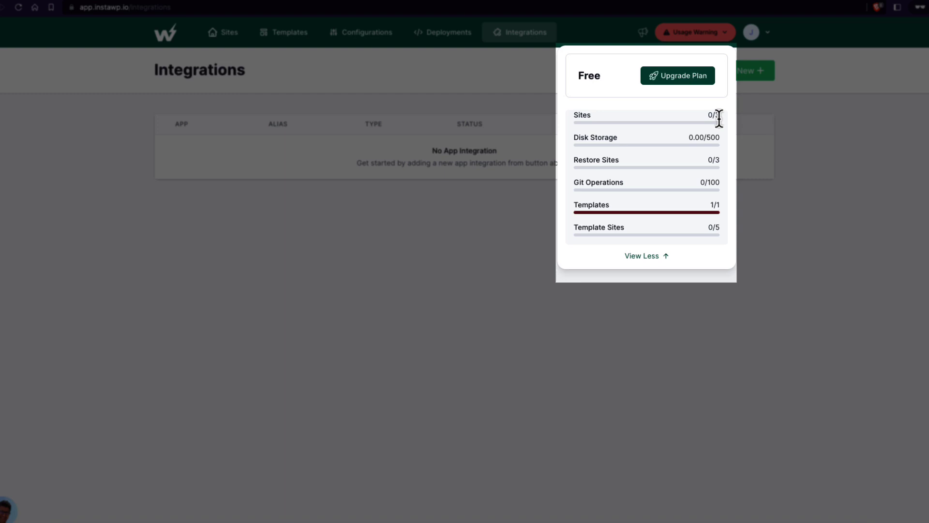
# Point out the used sites, restore sites, templates, template sites and 0/5 team members quotas.
pyautogui.moveTo(720, 118); pyautogui.dragTo(716, 118)
pyautogui.moveTo(719, 161); pyautogui.dragTo(708, 185)
pyautogui.moveTo(719, 204); pyautogui.dragTo(711, 205)
pyautogui.moveTo(720, 228); pyautogui.dragTo(717, 227)
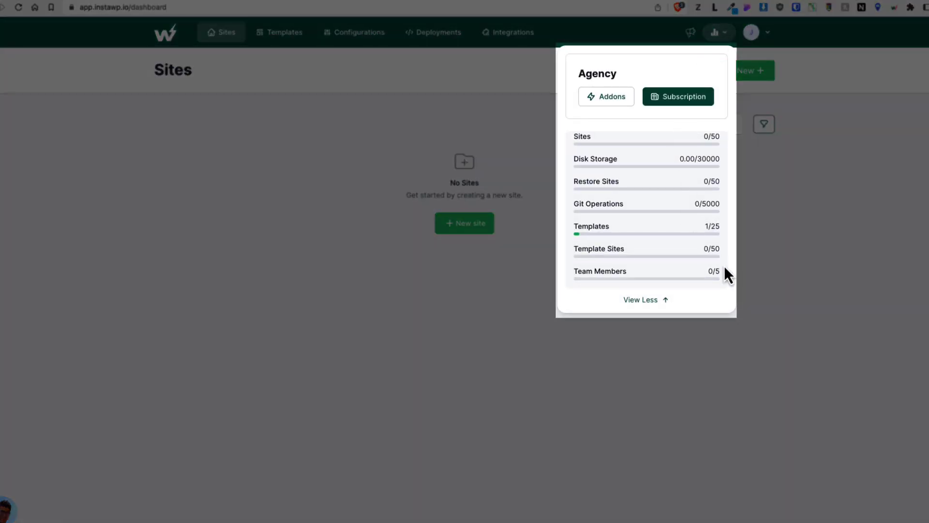
pyautogui.moveTo(721, 272); pyautogui.dragTo(707, 271)
# Note the 30000 disk storage limit, close the usage overview and go to Integrations.
pyautogui.doubleClick(716, 159)
pyautogui.moveTo(719, 203); pyautogui.dragTo(715, 227)
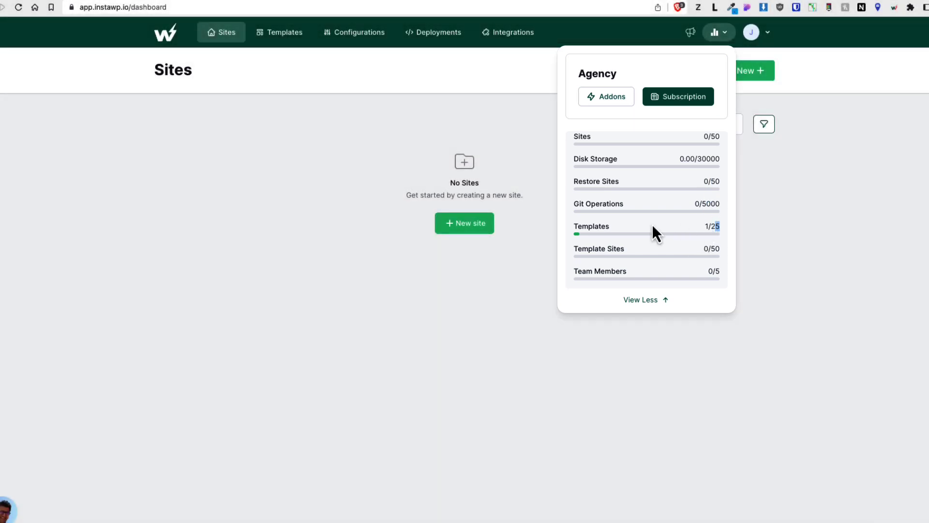
pyautogui.click(506, 346)
pyautogui.click(519, 33)
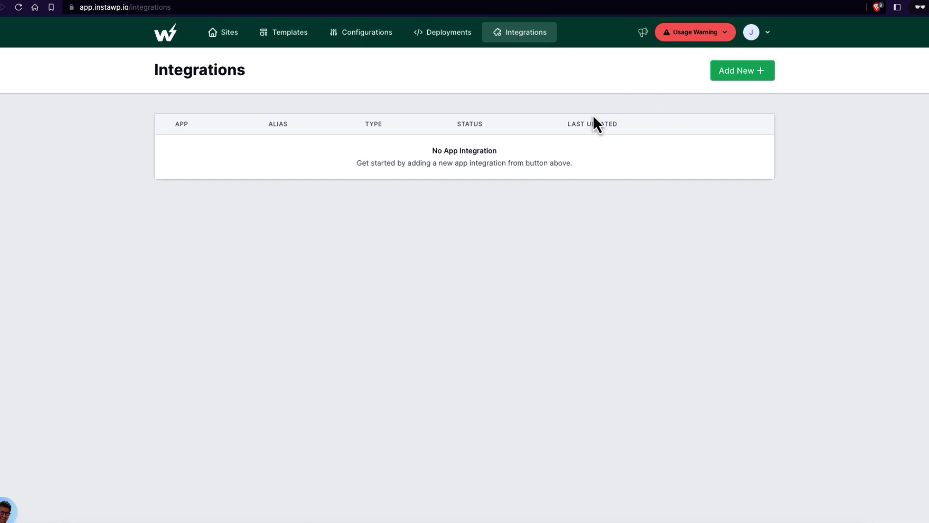
pyautogui.click(740, 78)
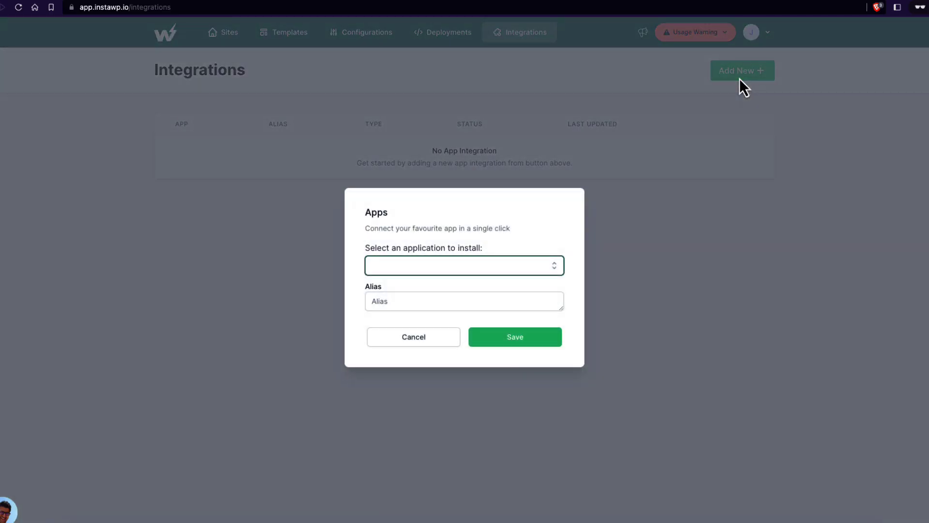
pyautogui.click(498, 278)
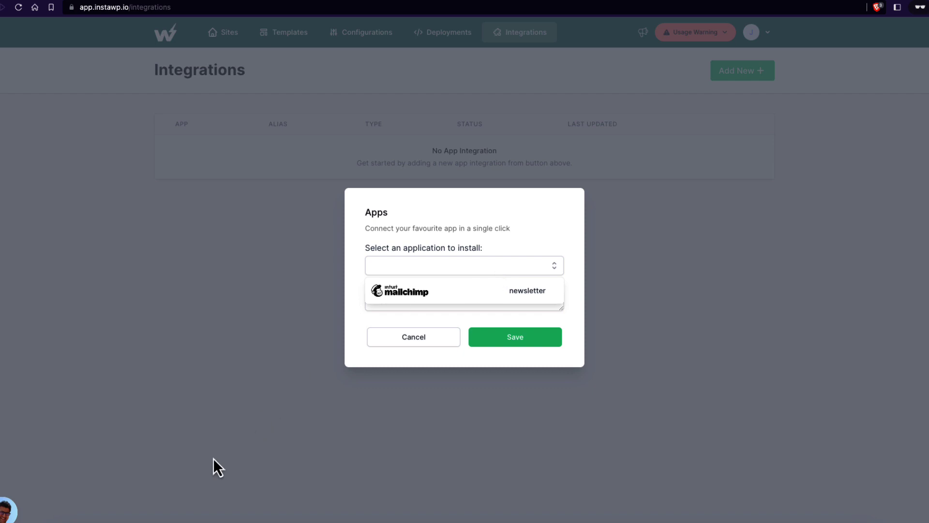
pyautogui.click(418, 337)
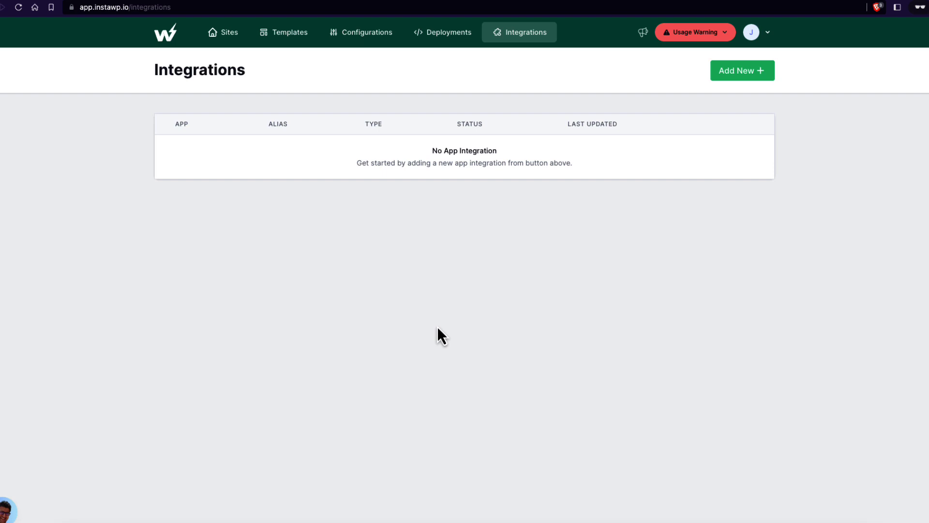
# On Deployments, try the Add Git Repository form's Private and Public repo types, then cancel it.
pyautogui.click(446, 43)
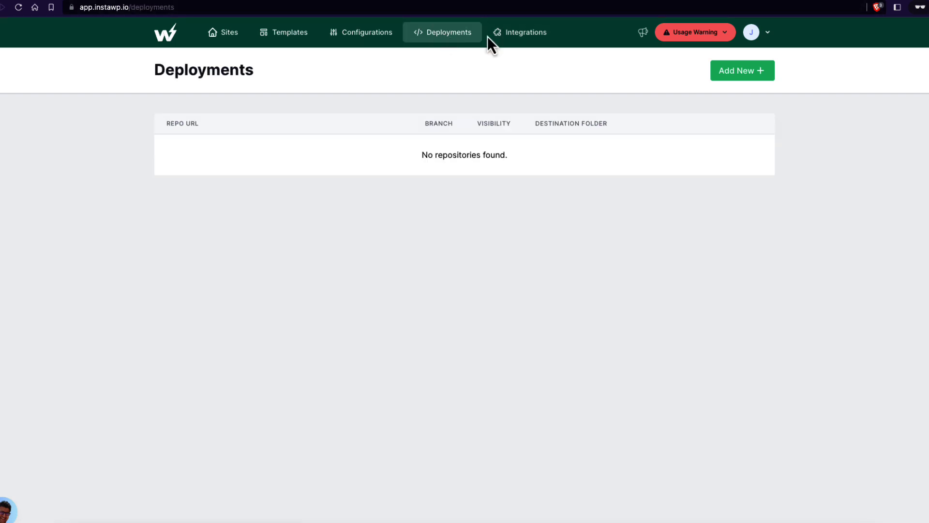
pyautogui.click(736, 68)
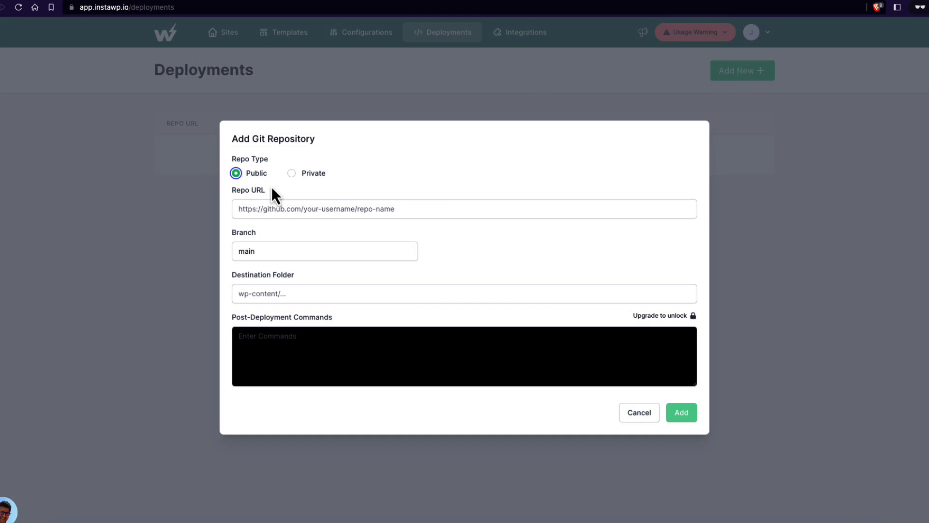
pyautogui.click(307, 175)
pyautogui.click(246, 171)
pyautogui.click(638, 422)
pyautogui.click(734, 73)
pyautogui.click(638, 422)
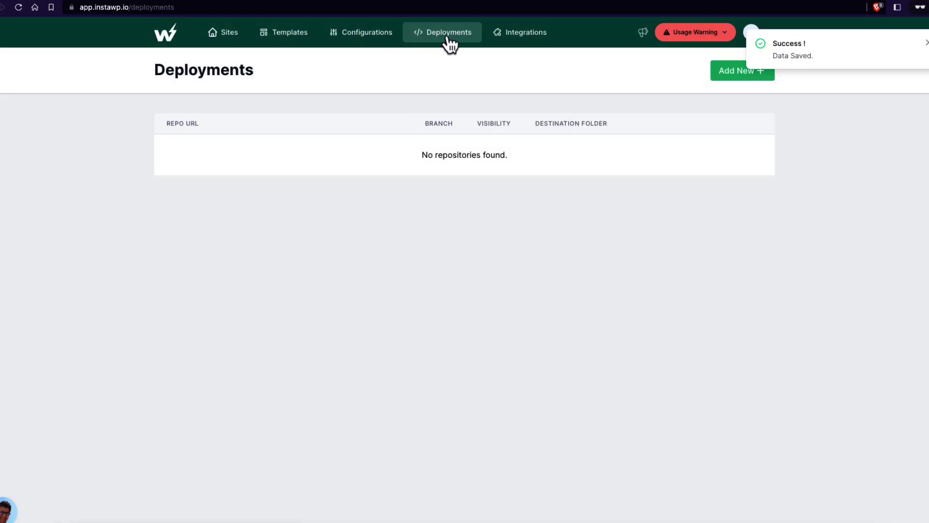
# On Configurations, check the WordPress and PHP version lists unchanged and show the PHP settings.
pyautogui.click(360, 42)
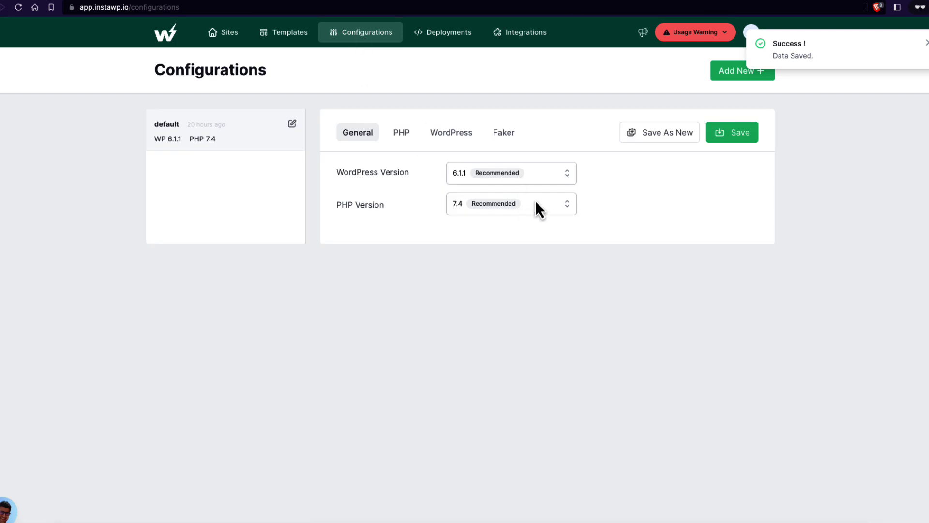
pyautogui.click(533, 179)
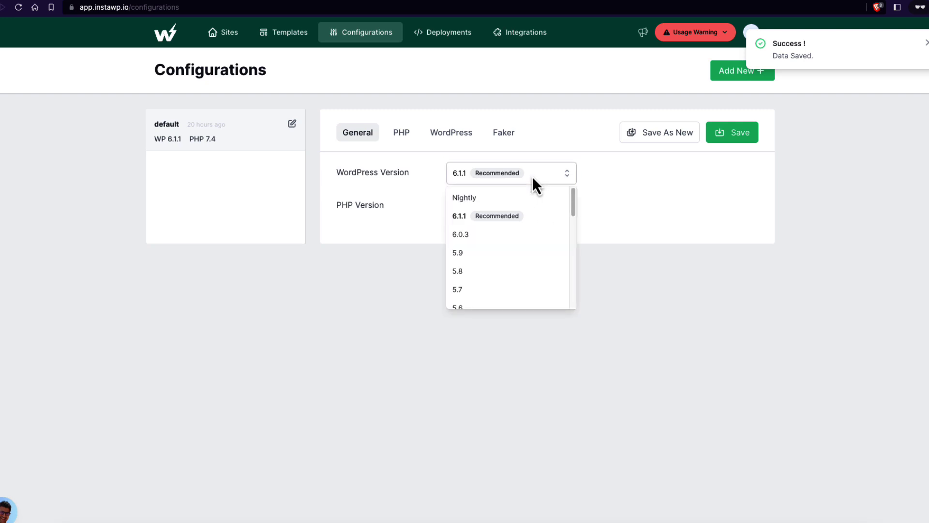
pyautogui.click(647, 283)
pyautogui.click(525, 211)
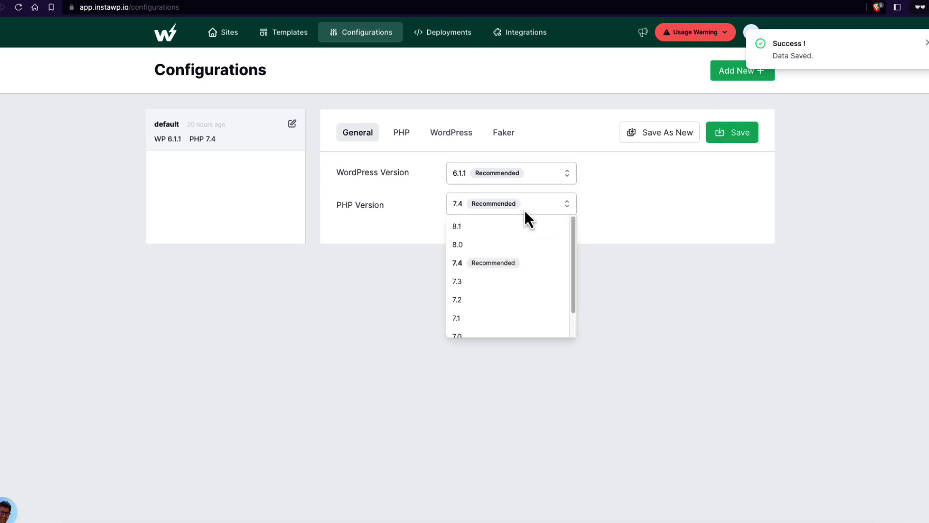
pyautogui.click(689, 290)
pyautogui.click(401, 137)
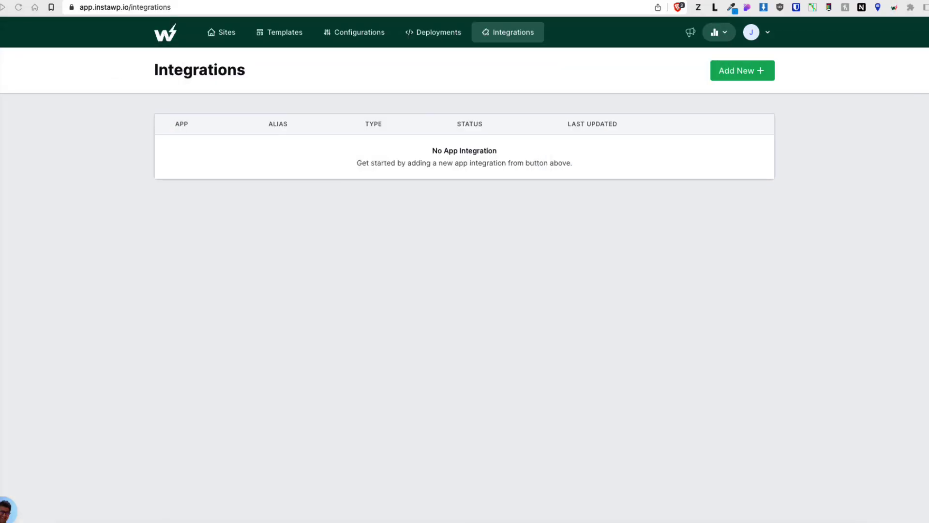
# Review the PHP memory_limit setting, then keep English (United States) as the WordPress site language.
pyautogui.click(362, 34)
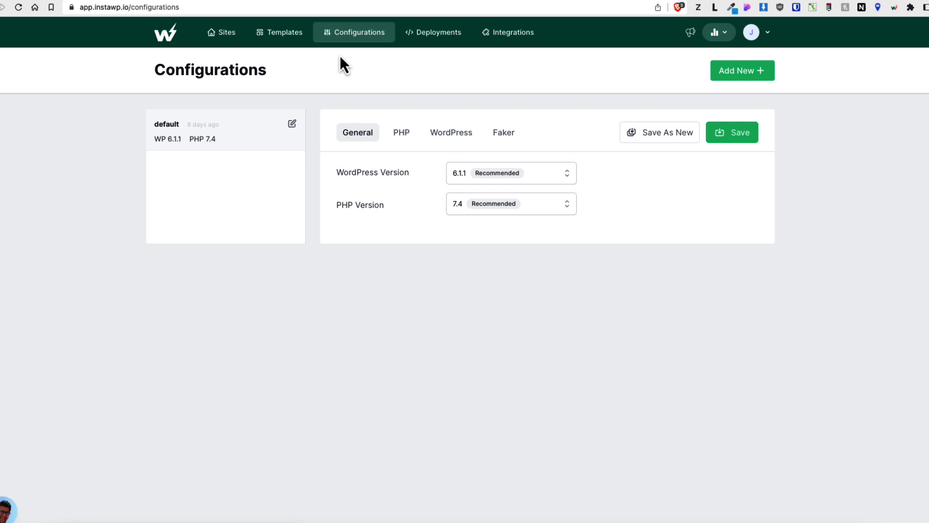
pyautogui.click(403, 133)
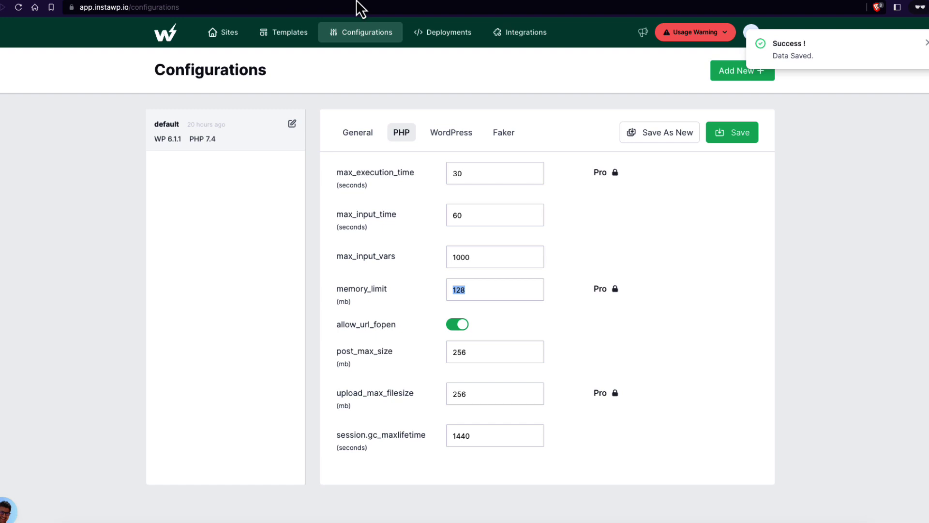
pyautogui.click(702, 318)
pyautogui.click(451, 132)
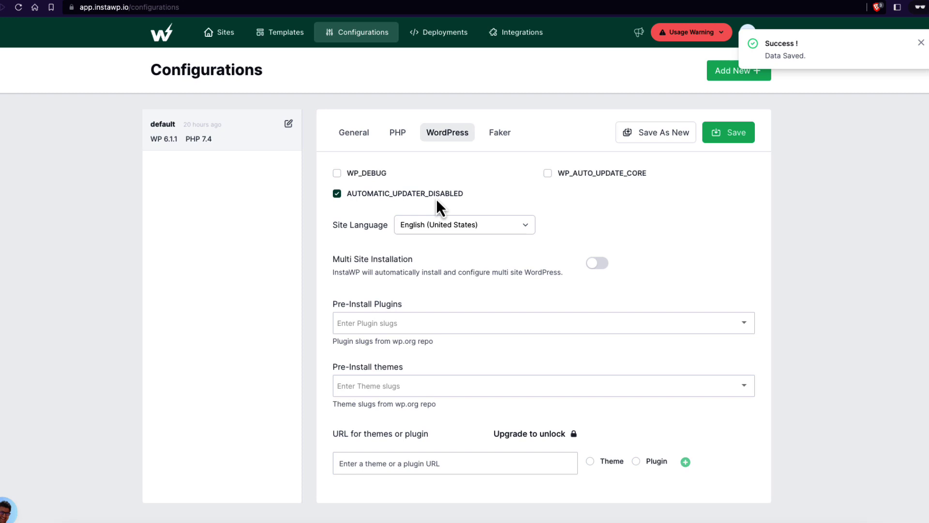
pyautogui.click(432, 227)
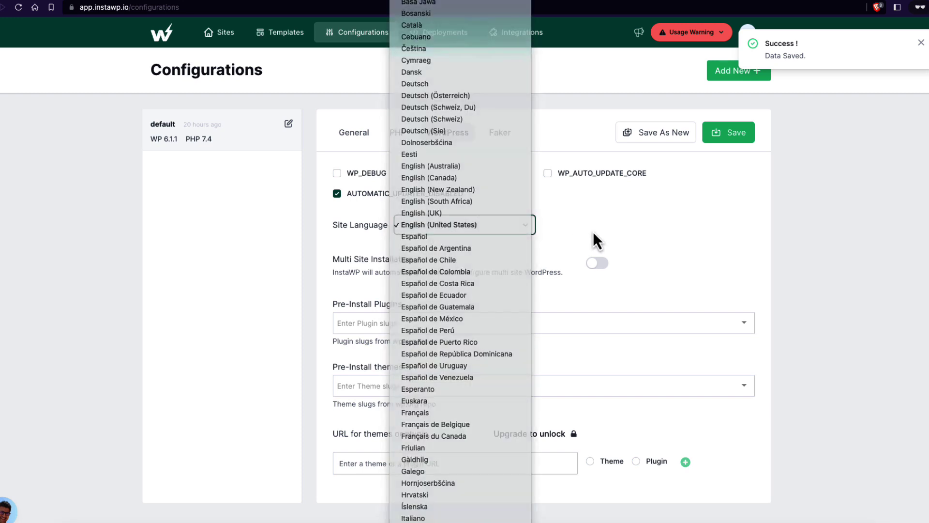
pyautogui.click(577, 252)
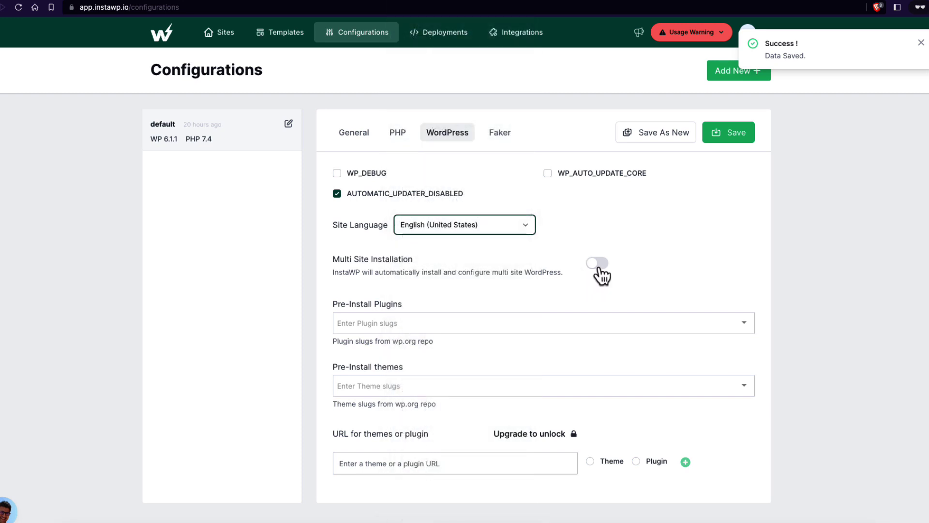
pyautogui.click(454, 288)
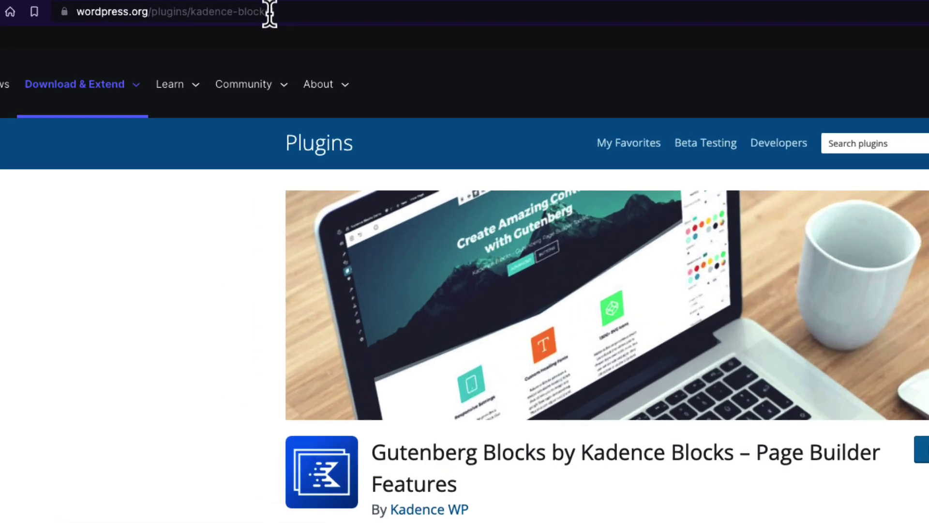
# Add kadence-blocks and wpvivid-backuprestore as pre-install plugins using their copied slugs.
pyautogui.moveTo(211, 7)
pyautogui.mouseDown()
pyautogui.moveTo(159, 8)
pyautogui.moveTo(196, 15)
pyautogui.mouseUp()
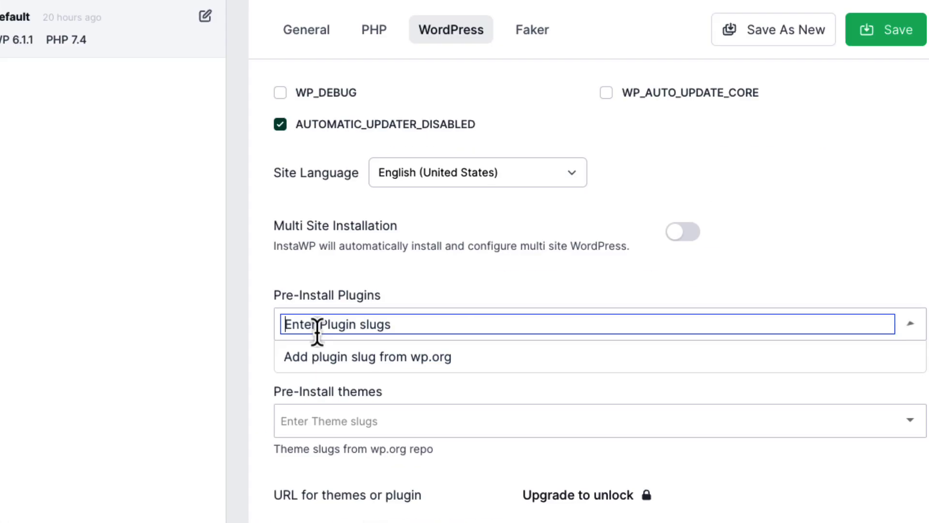
pyautogui.write('kadence-blocks')
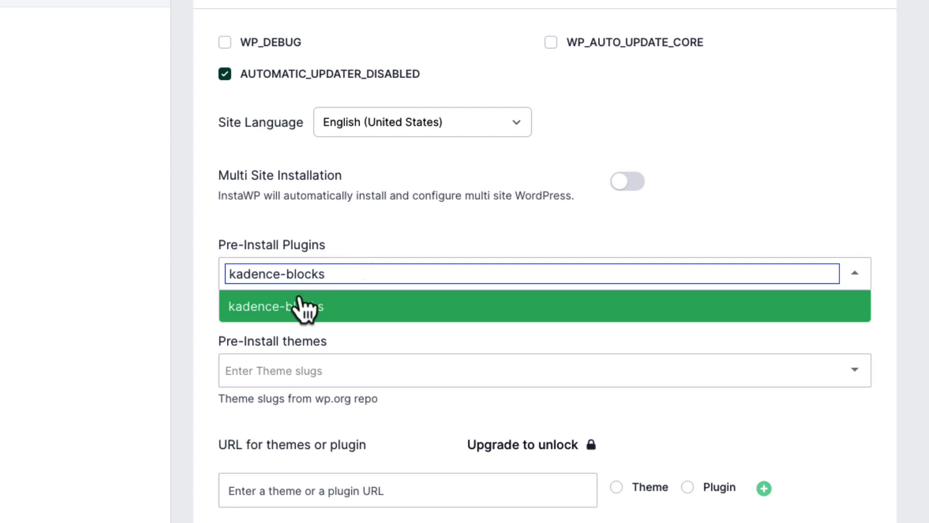
pyautogui.click(362, 307)
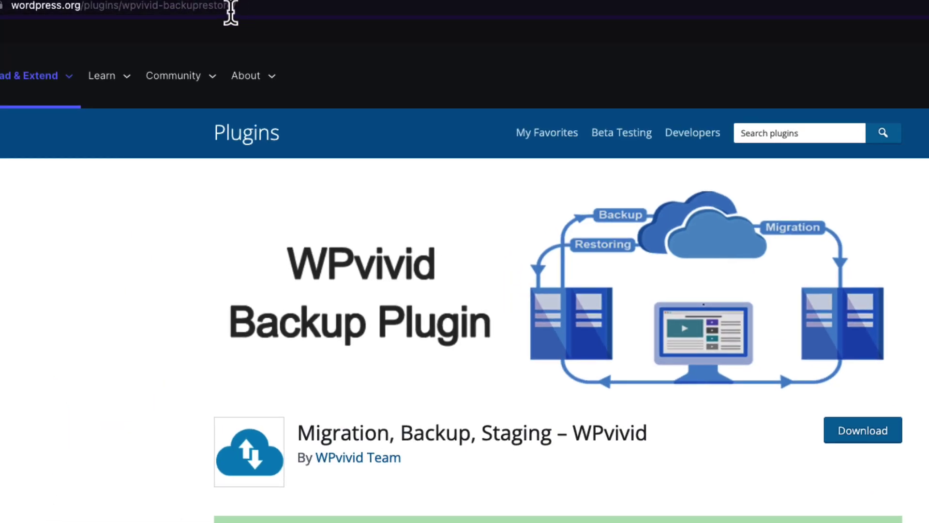
pyautogui.moveTo(234, 6); pyautogui.dragTo(124, 12)
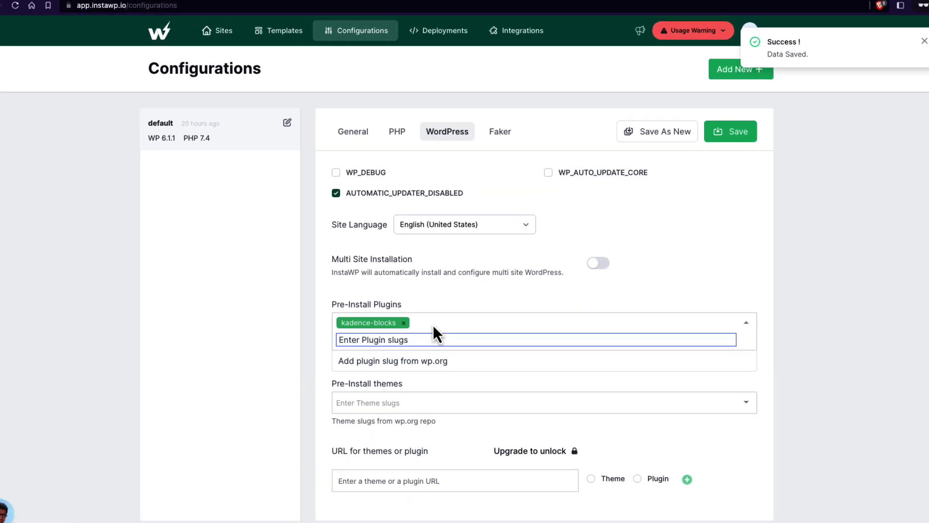
pyautogui.write('wpvivid-backuprestore')
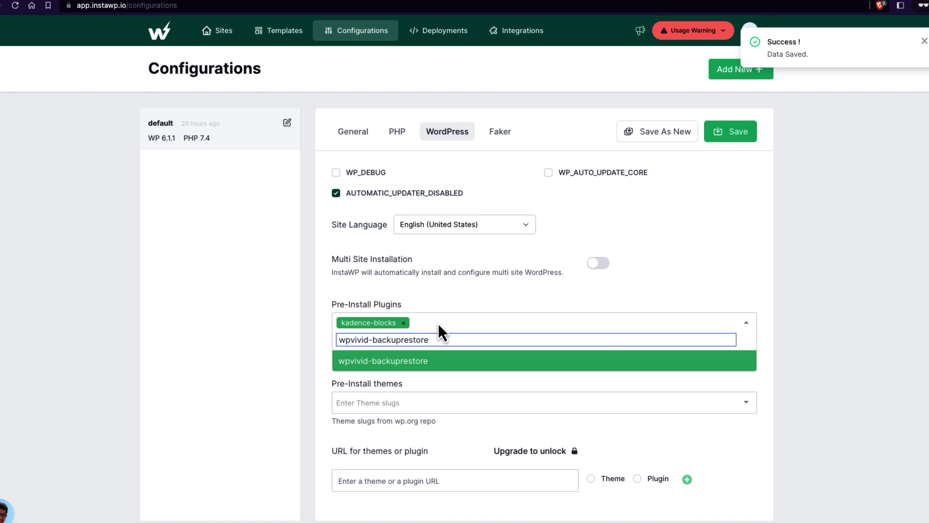
pyautogui.click(398, 360)
# Add blocksy as a pre-install theme.
pyautogui.click(373, 384)
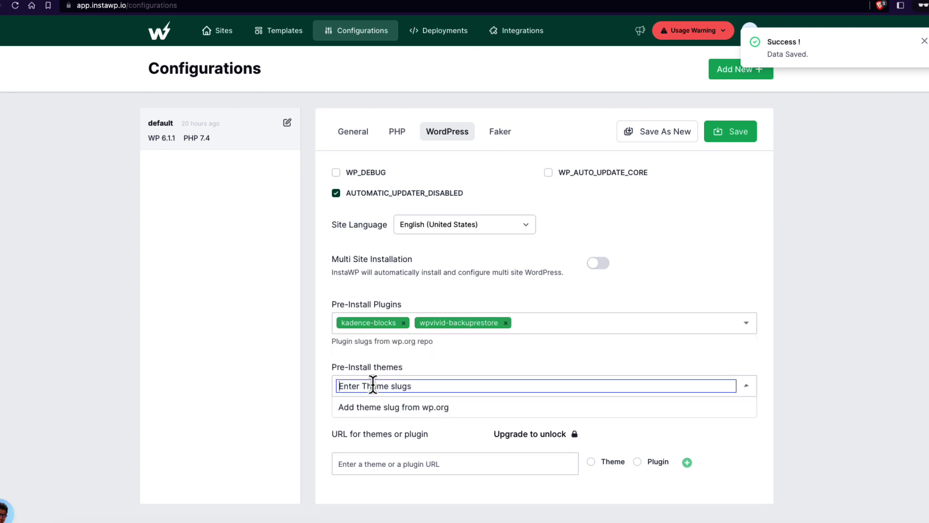
pyautogui.write('blocksy')
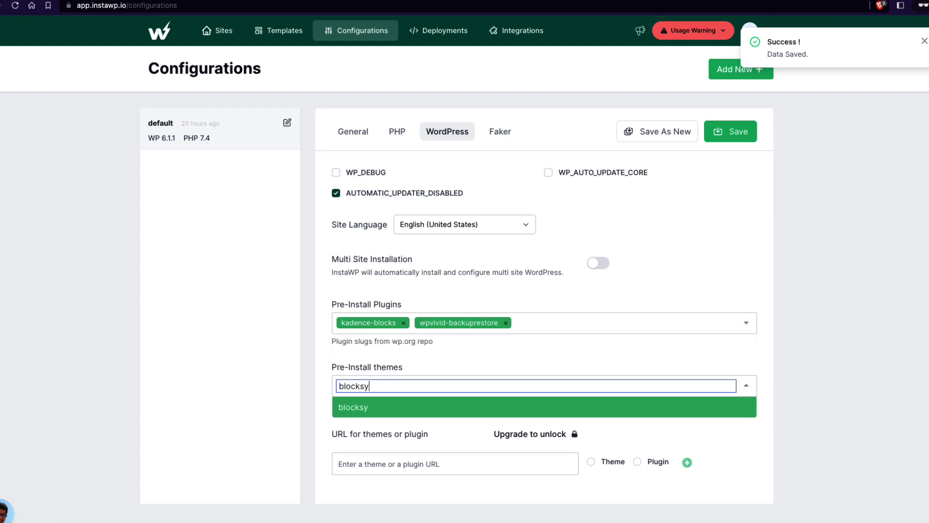
pyautogui.click(356, 412)
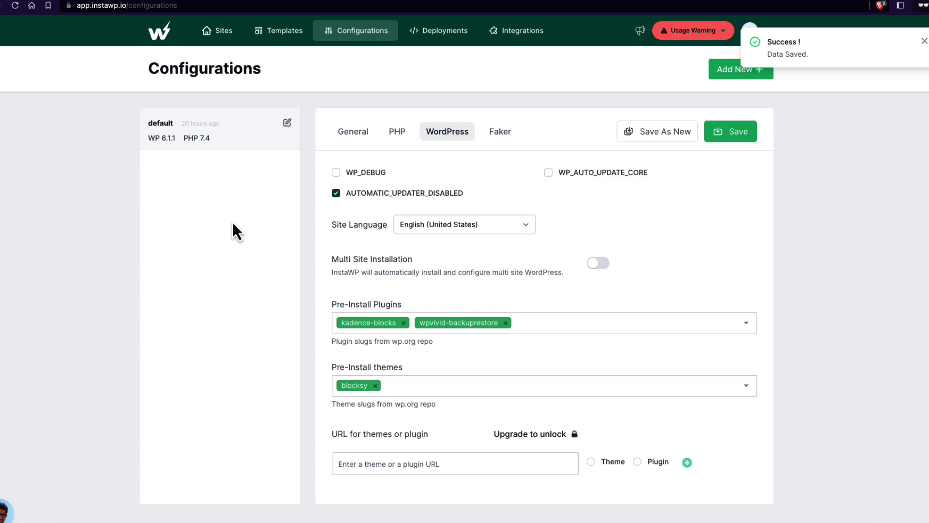
# Save these settings as a new configuration named 'Plugins/theme installed'.
pyautogui.click(661, 138)
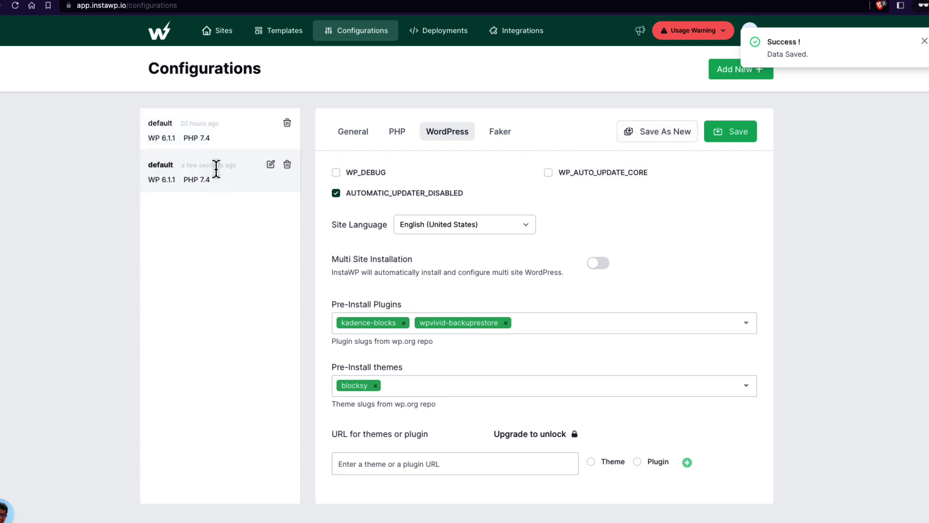
pyautogui.click(271, 164)
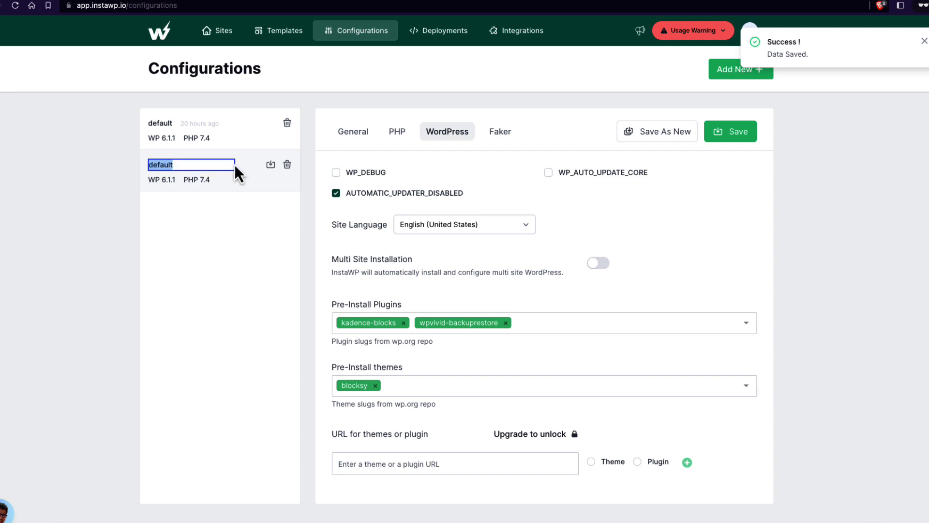
pyautogui.write('Plugins/theme installed')
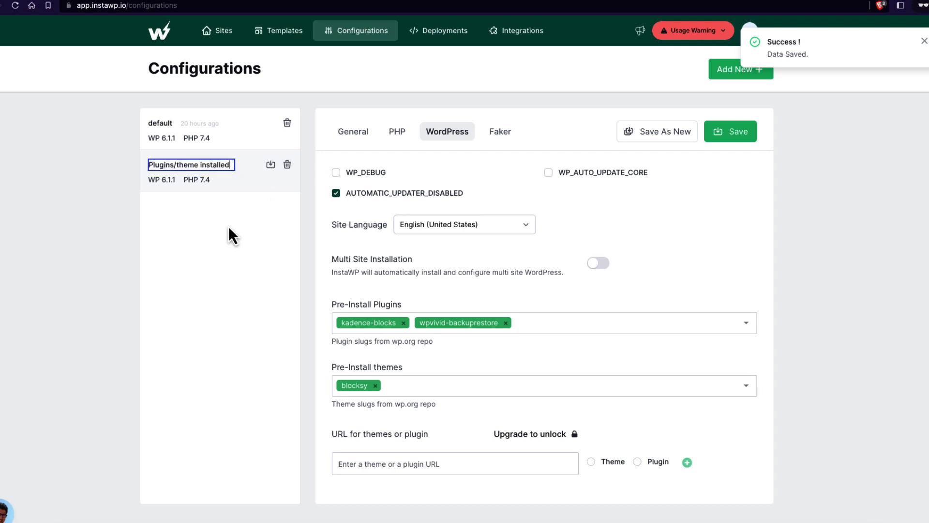
pyautogui.click(267, 165)
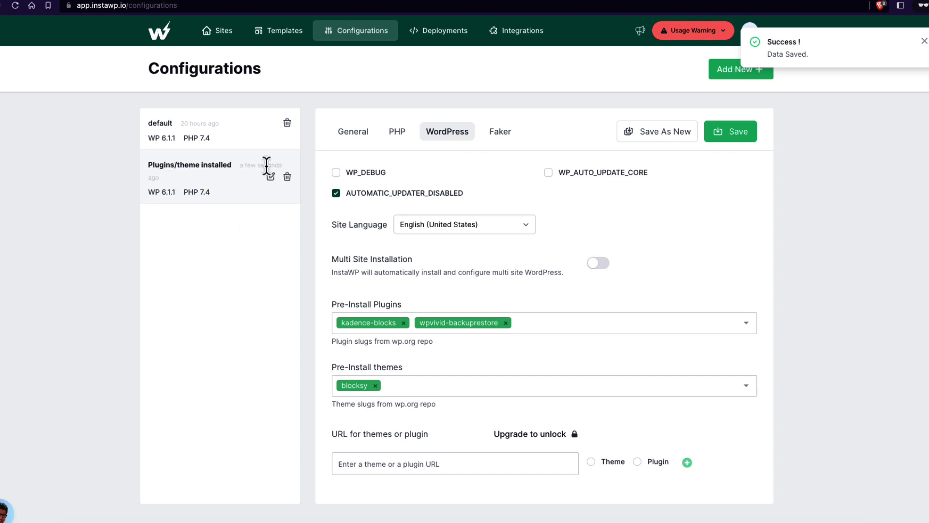
# Set the configuration's PHP version to 8.0 and save it.
pyautogui.click(354, 133)
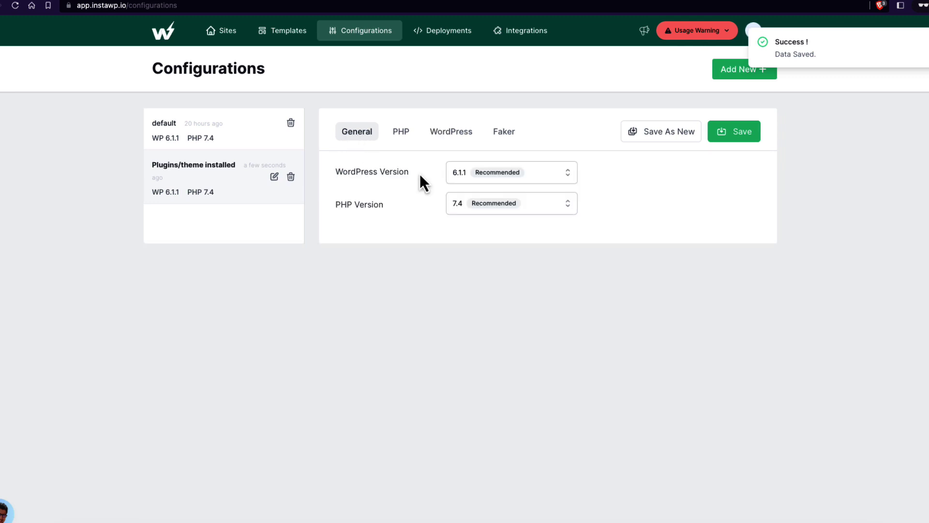
pyautogui.click(546, 211)
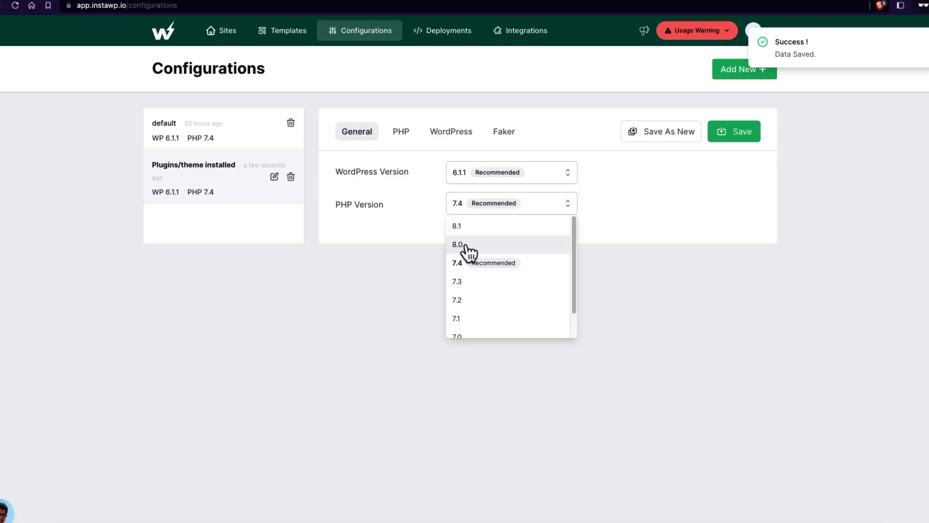
pyautogui.click(459, 245)
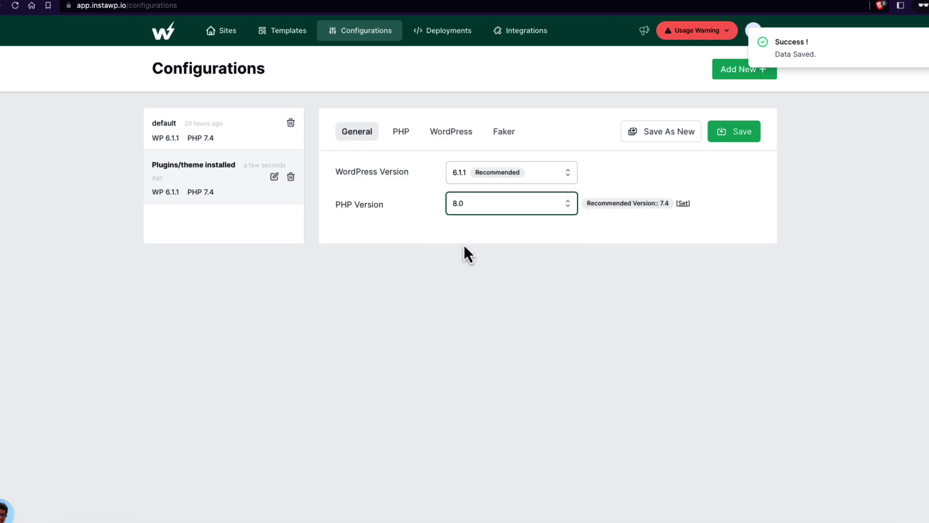
pyautogui.click(732, 141)
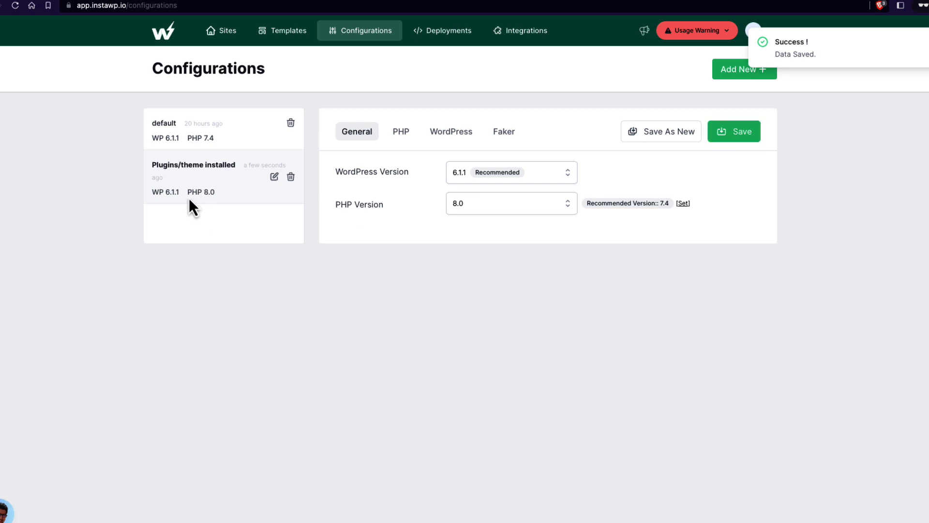
pyautogui.click(450, 132)
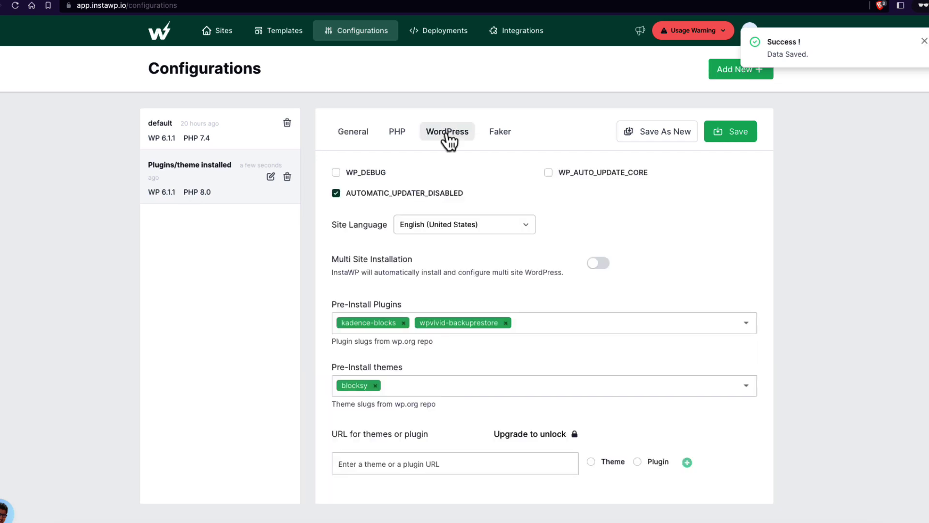
# Inspect the Faker tab's number of posts to generate, then go to the Templates page.
pyautogui.click(501, 136)
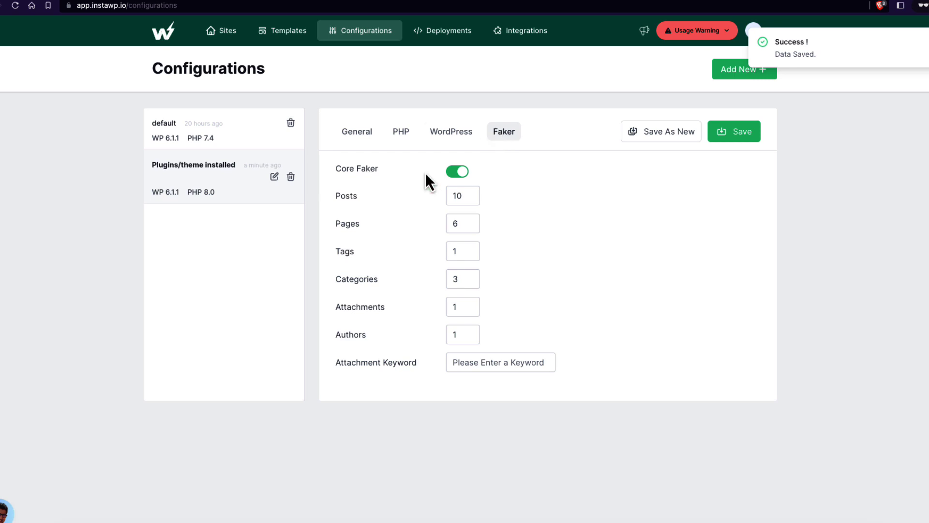
pyautogui.doubleClick(451, 195)
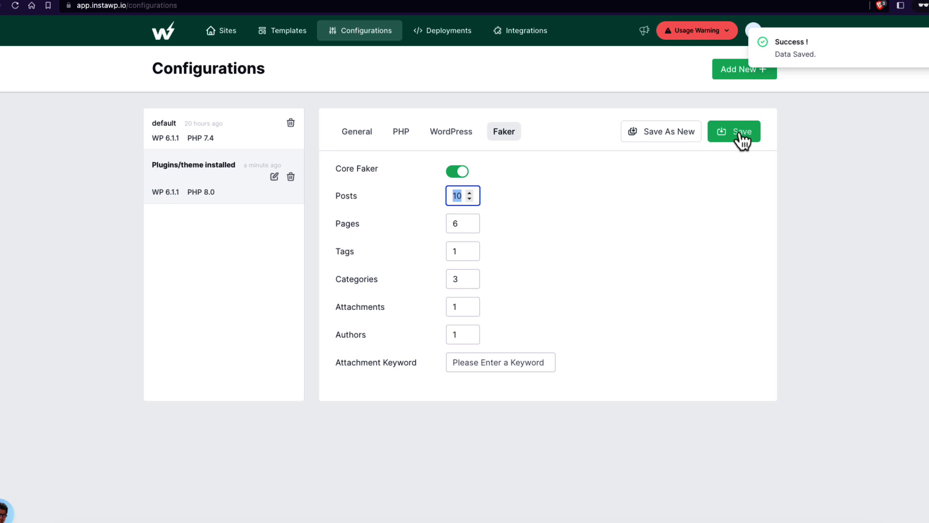
pyautogui.click(287, 33)
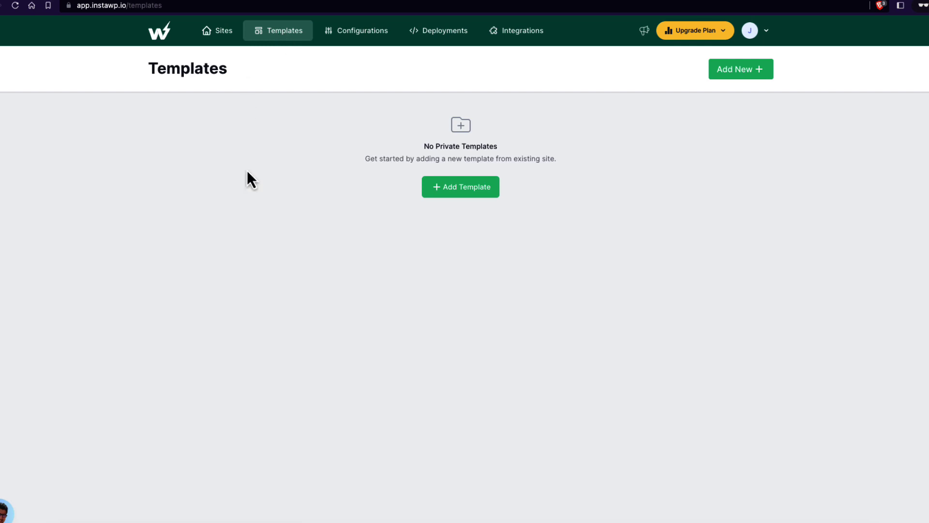
# Begin a new site from the Sites list using the 'Plugins/theme installed' configuration.
pyautogui.click(217, 39)
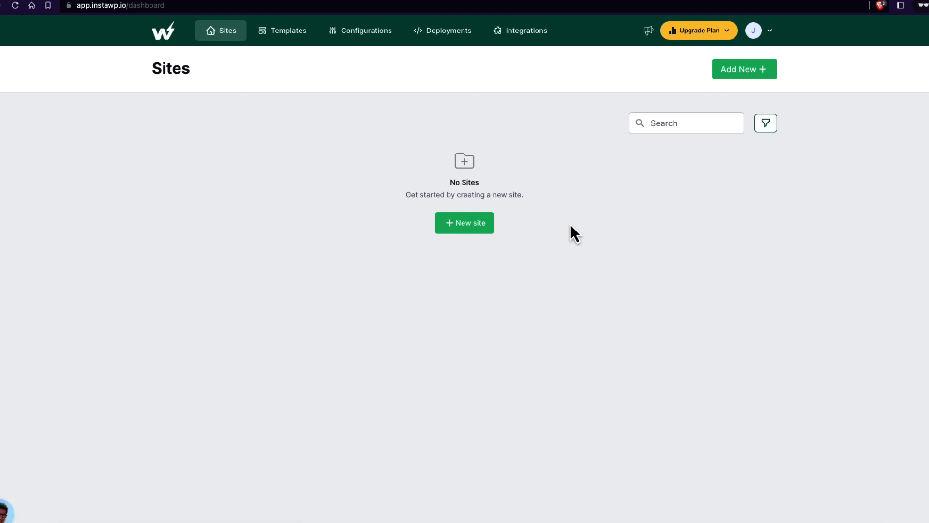
pyautogui.click(464, 223)
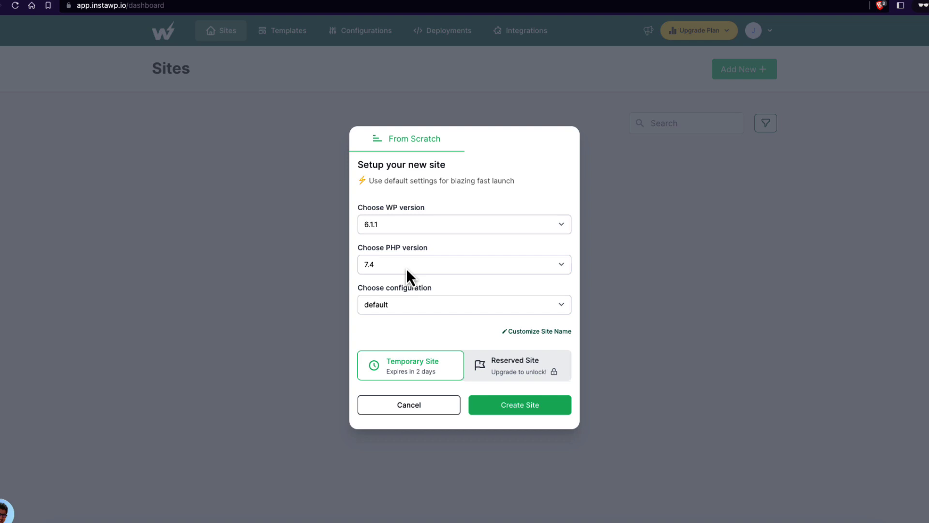
pyautogui.click(396, 307)
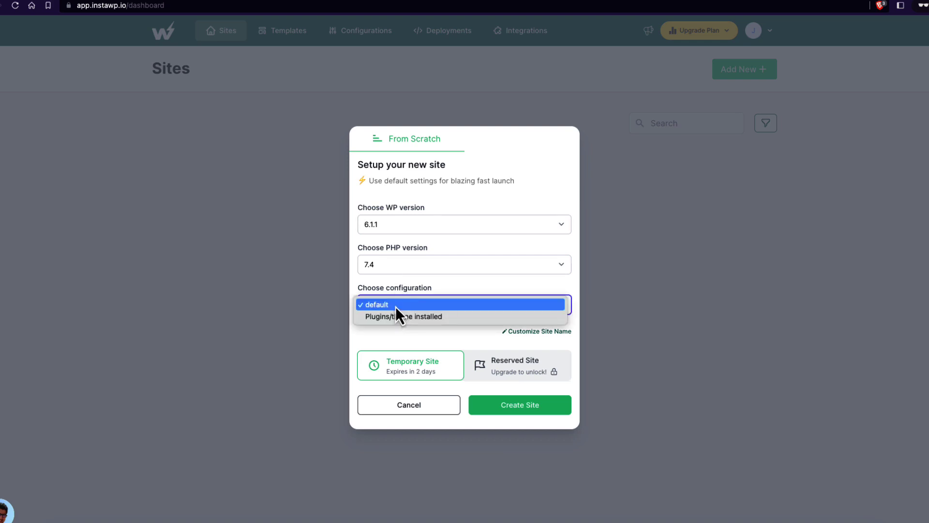
pyautogui.click(403, 304)
pyautogui.click(402, 303)
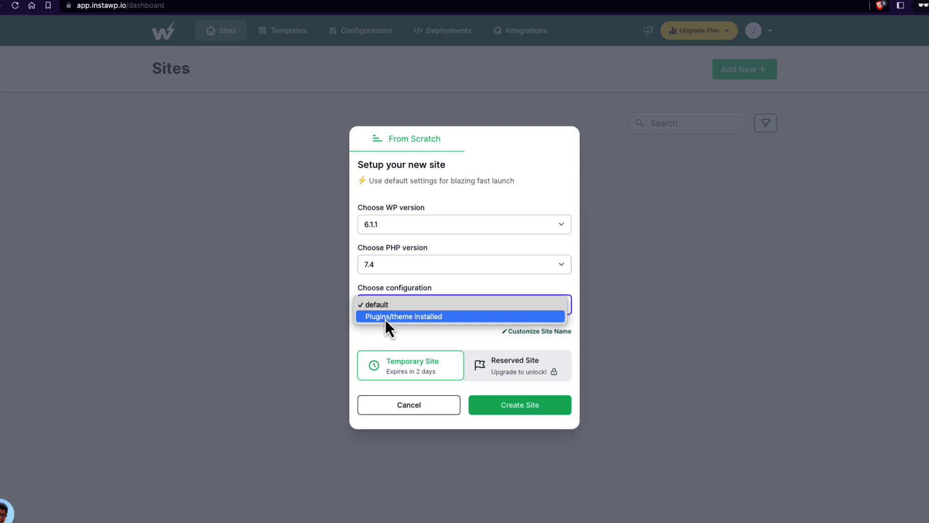
pyautogui.click(385, 316)
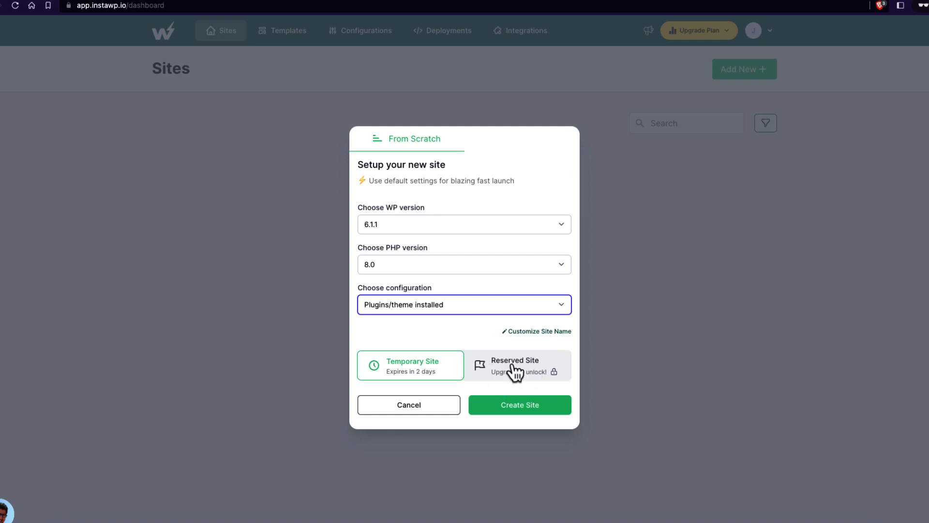
# Create a new InstaWP site with the custom name 'deomosite'.
pyautogui.click(523, 337)
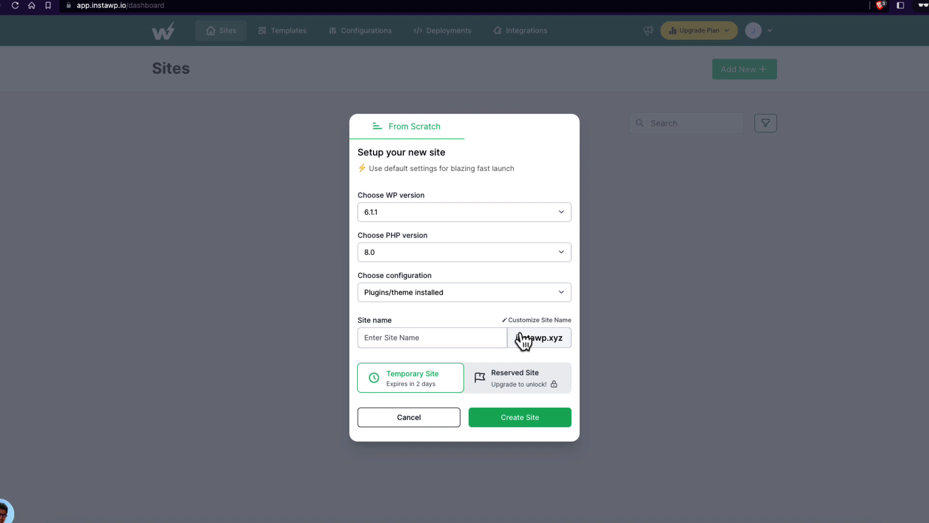
pyautogui.write('deomosite')
pyautogui.click(514, 425)
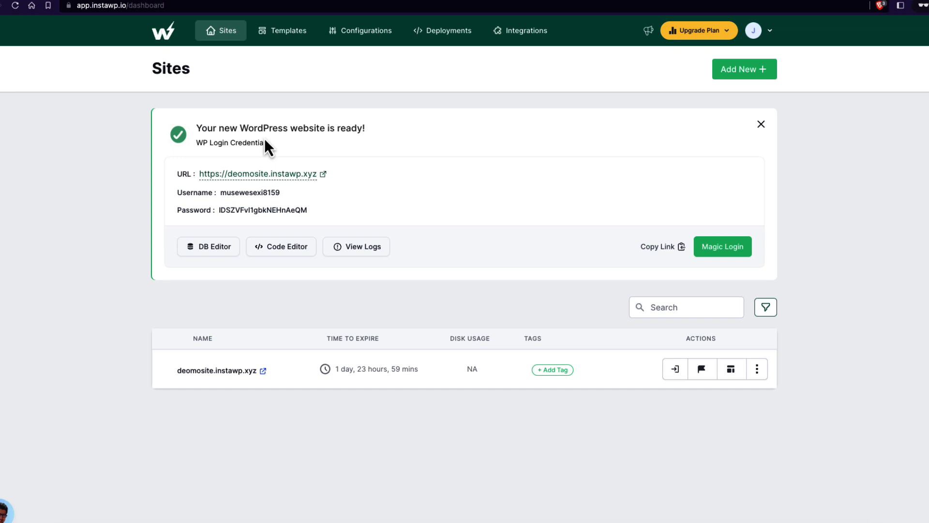
# Review the new site's username and password, then Magic Login into its admin.
pyautogui.moveTo(285, 195); pyautogui.dragTo(220, 198)
pyautogui.moveTo(309, 211); pyautogui.dragTo(221, 211)
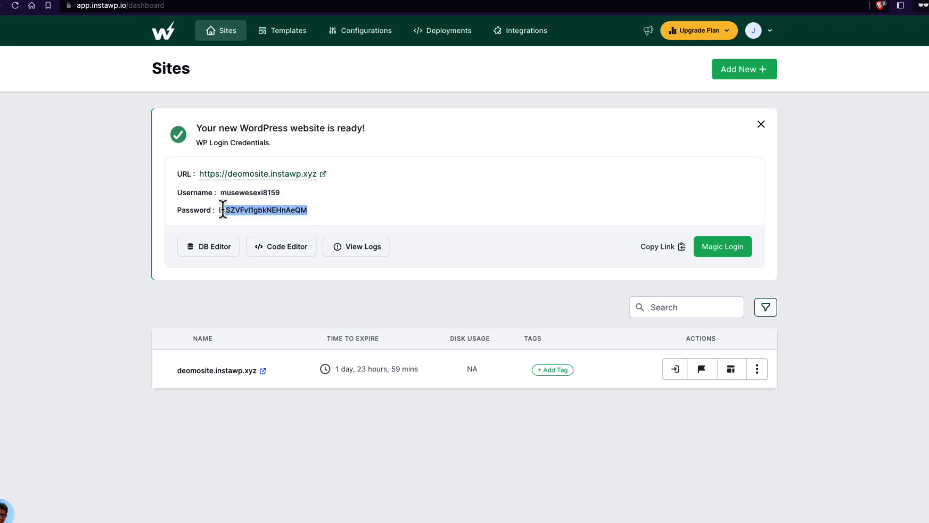
pyautogui.click(452, 297)
pyautogui.click(714, 251)
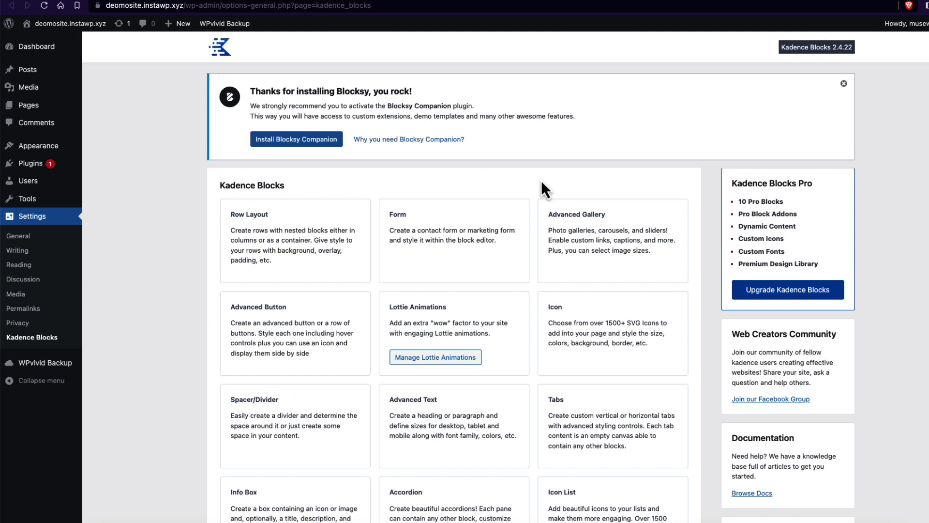
# Check Installed Plugins for Kadence Blocks and WPvivid Backup, then confirm Blocksy is the active theme.
pyautogui.click(109, 164)
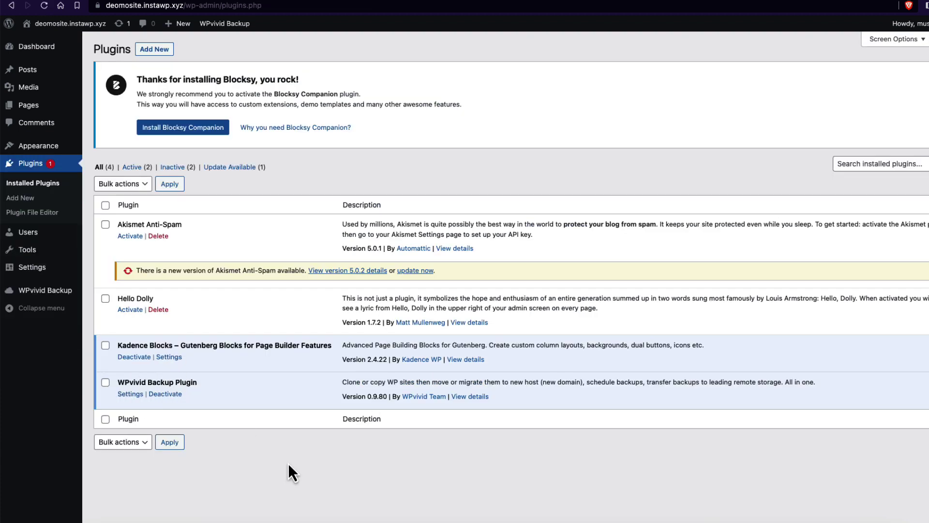
pyautogui.moveTo(46, 151)
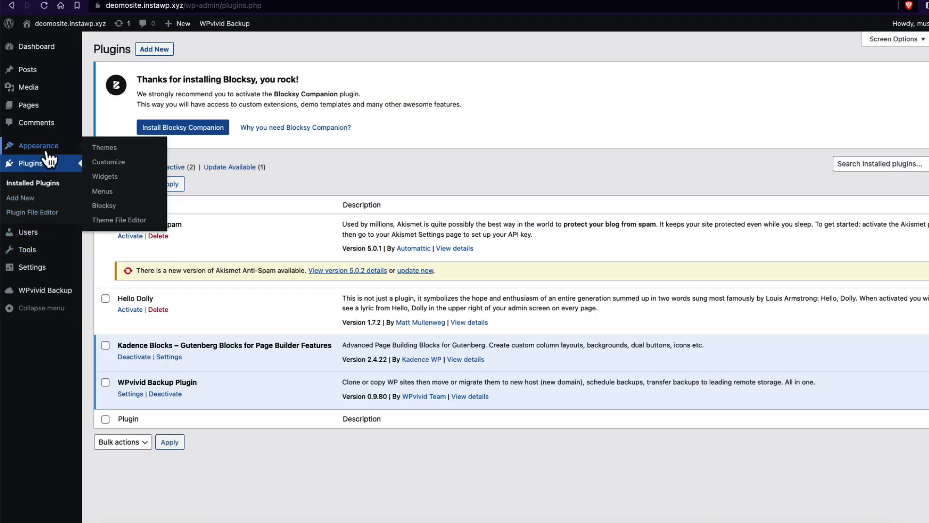
pyautogui.click(104, 150)
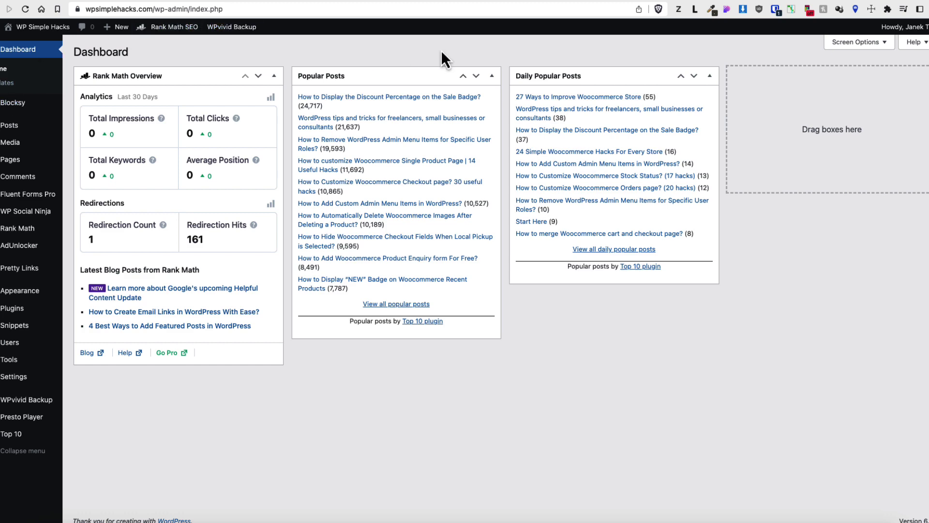
# Search Add New Plugins for 'instawp', then install and activate InstaWP Connect.
pyautogui.moveTo(17, 316)
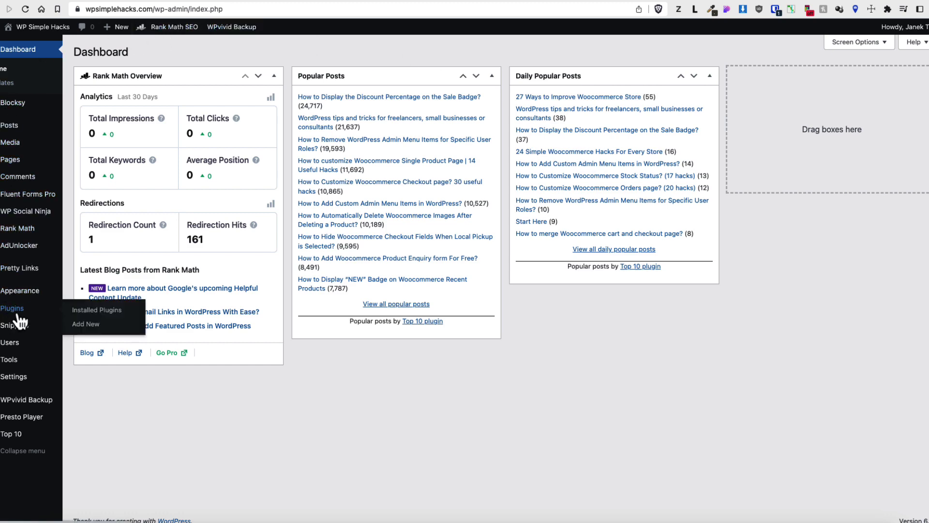
pyautogui.click(86, 328)
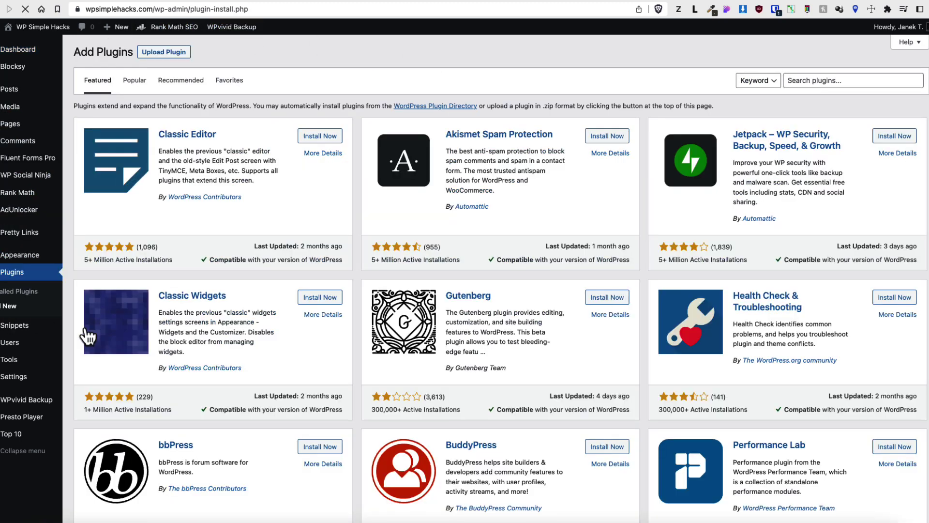
pyautogui.click(821, 81)
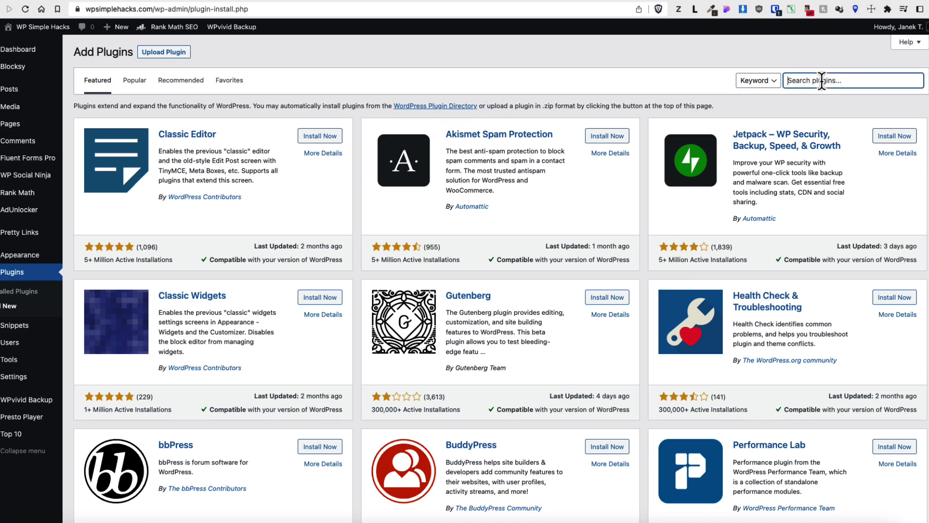
pyautogui.write('instawp')
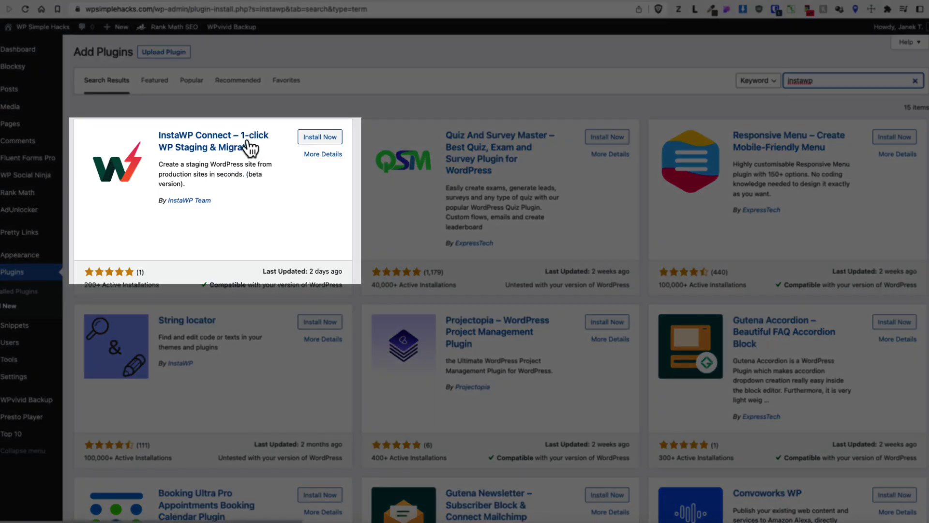
pyautogui.click(323, 144)
pyautogui.click(323, 141)
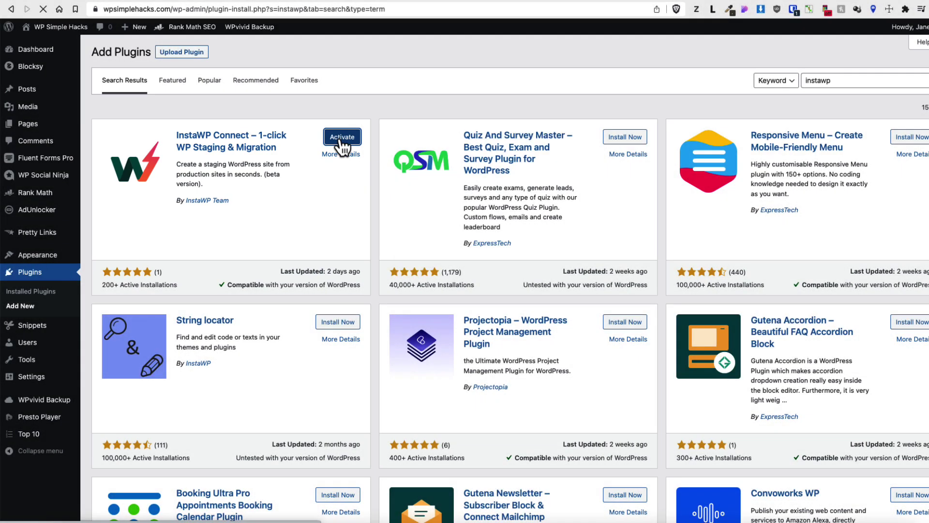
pyautogui.click(342, 138)
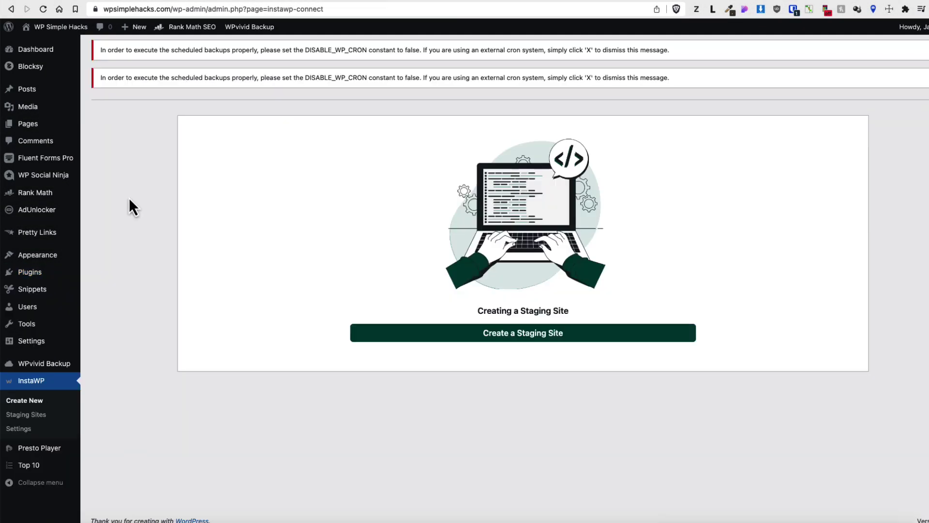
# Generate an InstaWP API key in the plugin settings and approve the site connection.
pyautogui.click(16, 434)
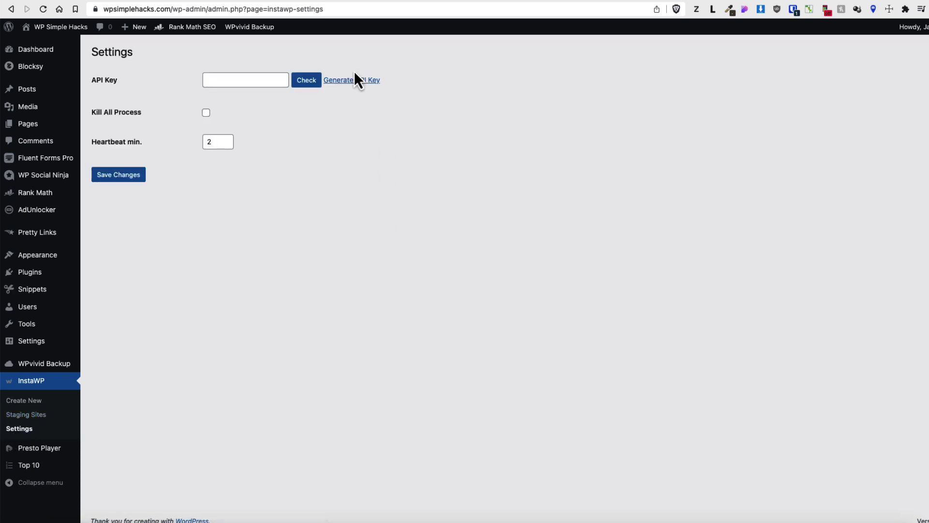
pyautogui.click(345, 81)
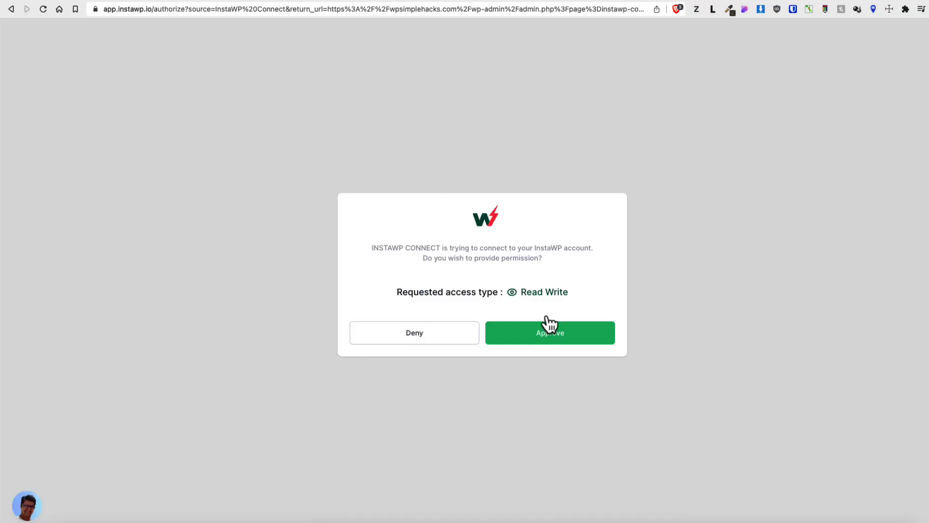
pyautogui.click(549, 338)
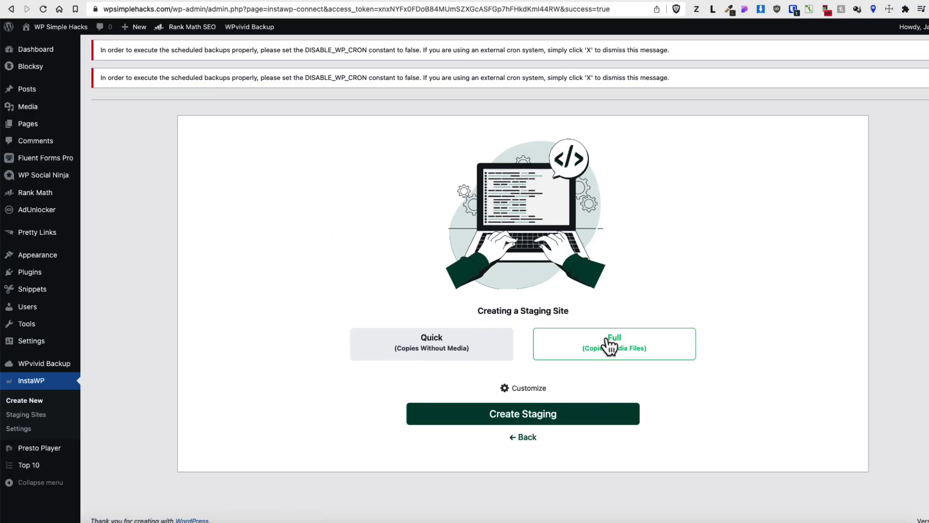
# Create a Full staging copy including media files and wait for it to finish.
pyautogui.click(525, 417)
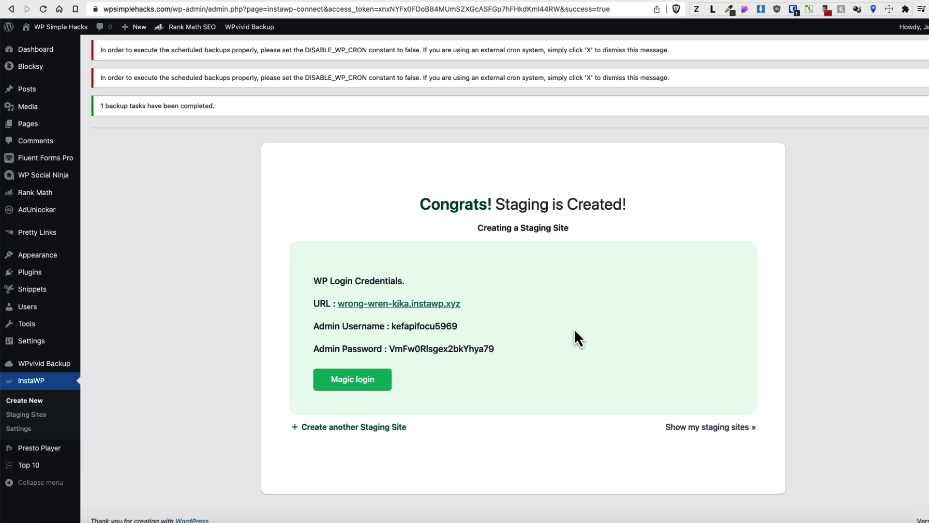
# Preview the staging site's front page, then use Magic login for its dashboard.
pyautogui.click(397, 305)
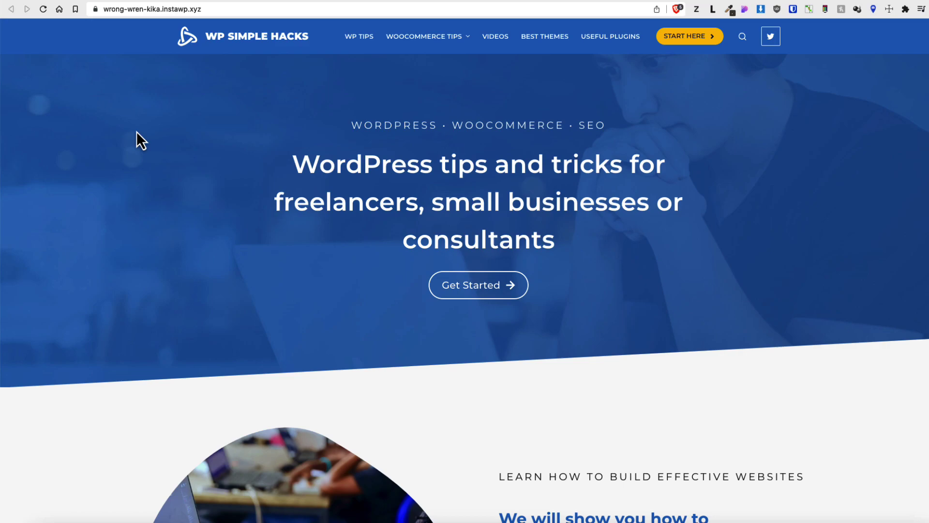
pyautogui.press('super+w')
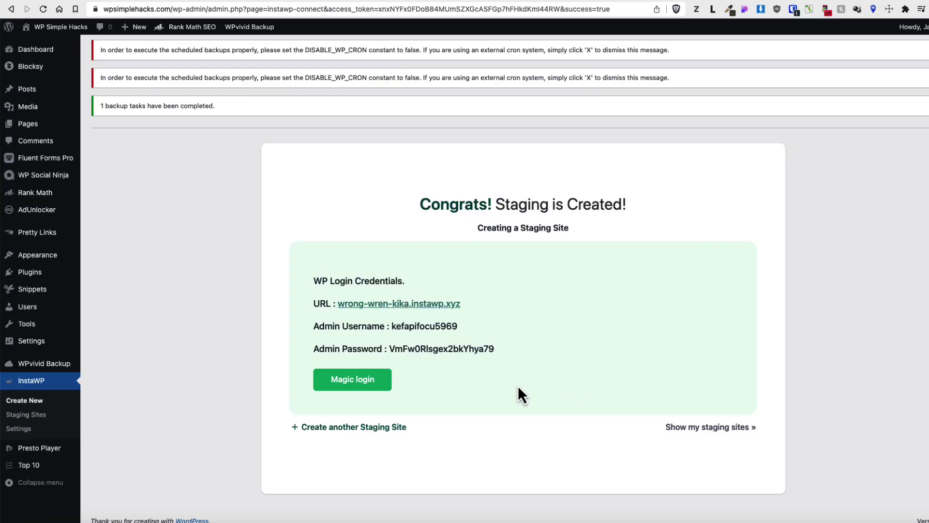
pyautogui.click(352, 380)
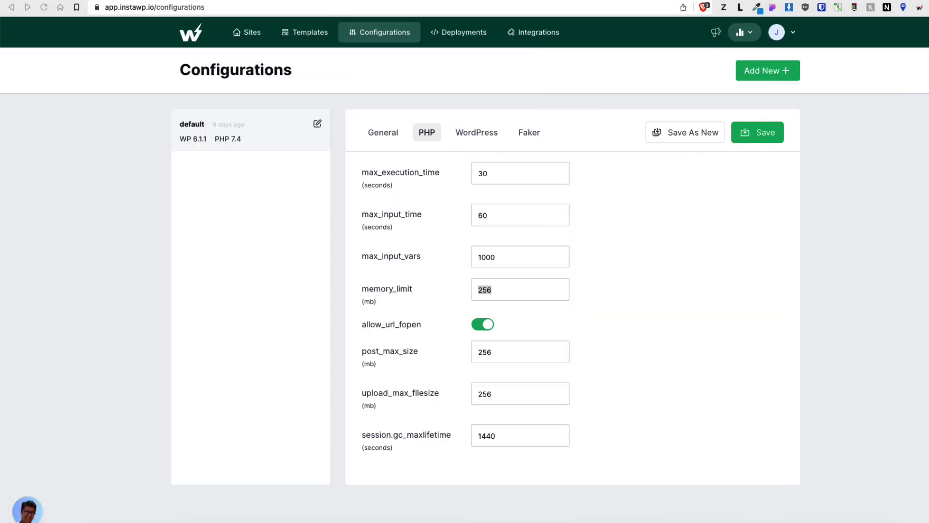
# Check the Time to Expire values for the sites in the InstaWP Sites list.
pyautogui.click(825, 269)
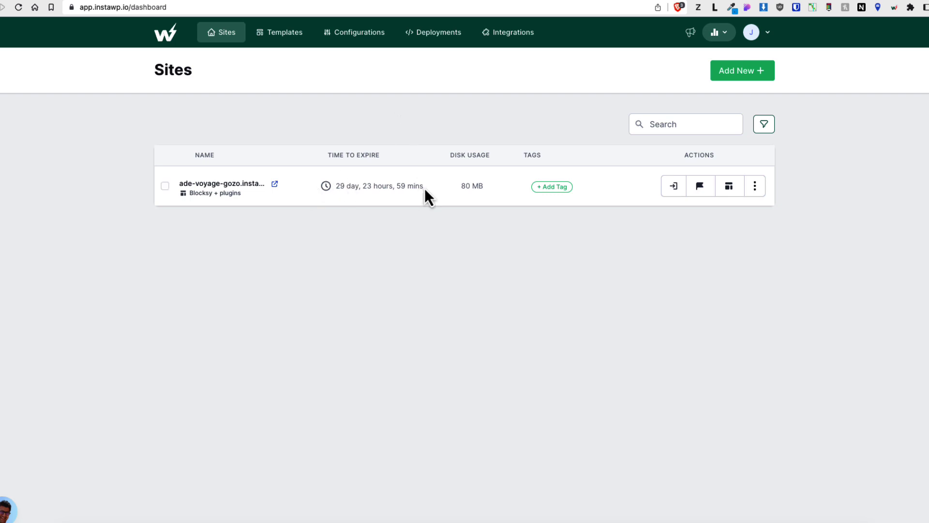
pyautogui.moveTo(425, 188); pyautogui.dragTo(337, 188)
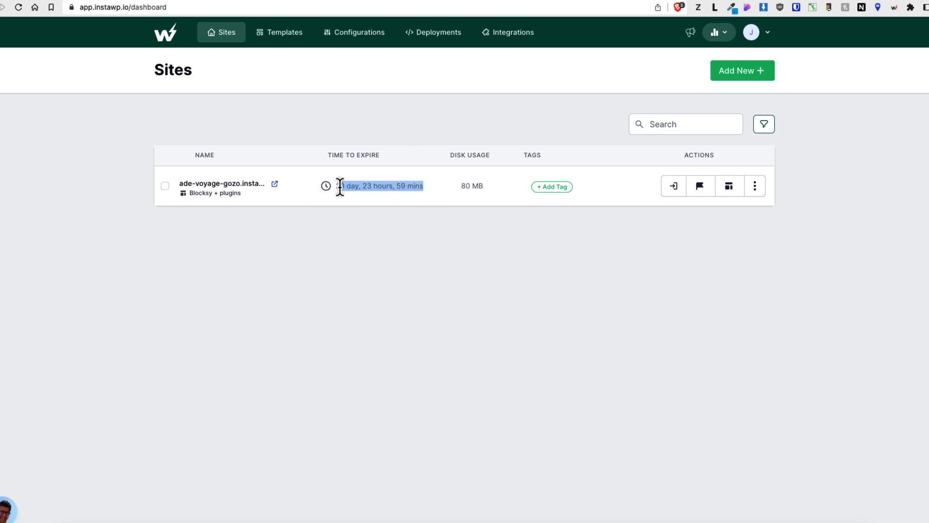
pyautogui.click(348, 233)
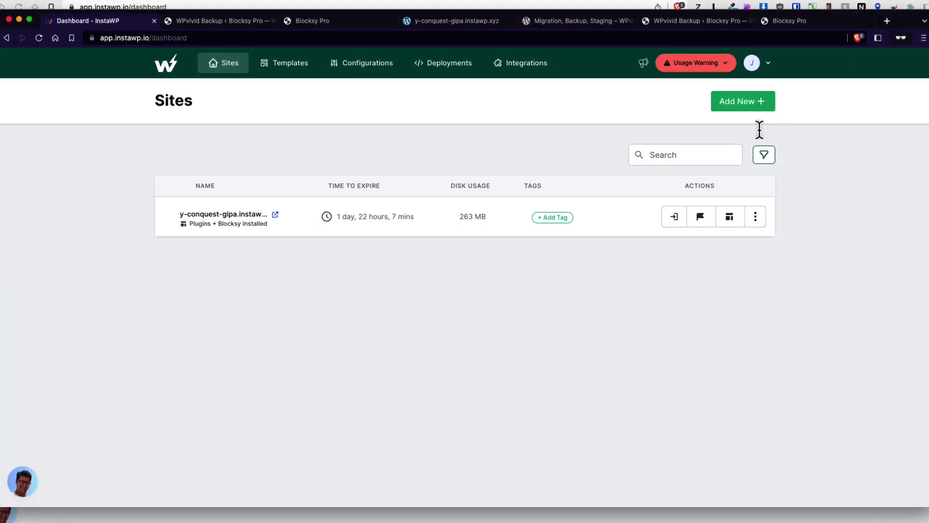
pyautogui.moveTo(415, 218); pyautogui.dragTo(336, 219)
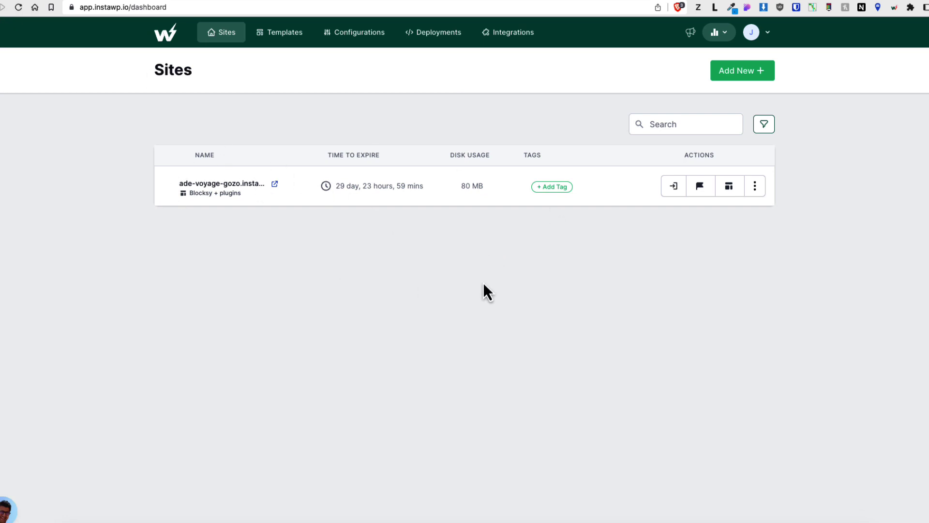
# Reserve ade-voyage-gozo so it never expires, then view the account's plan usage.
pyautogui.click(700, 187)
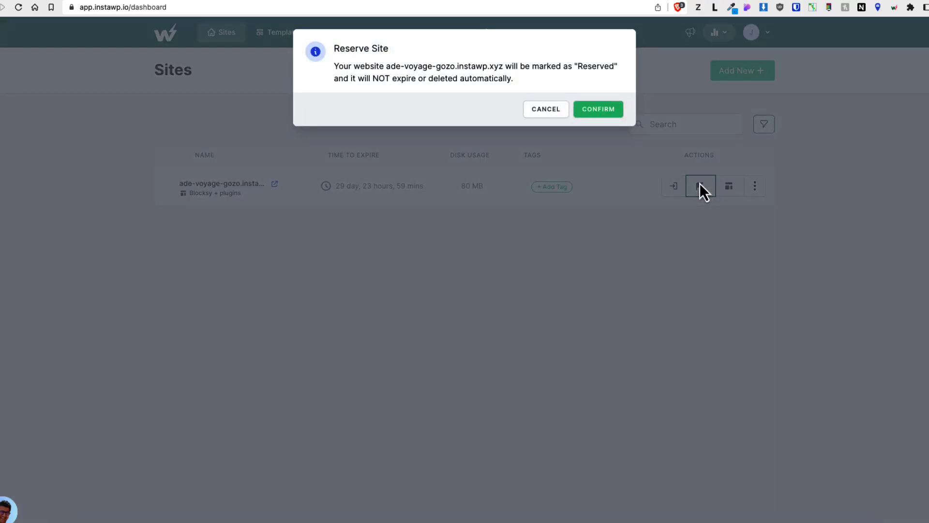
pyautogui.click(597, 112)
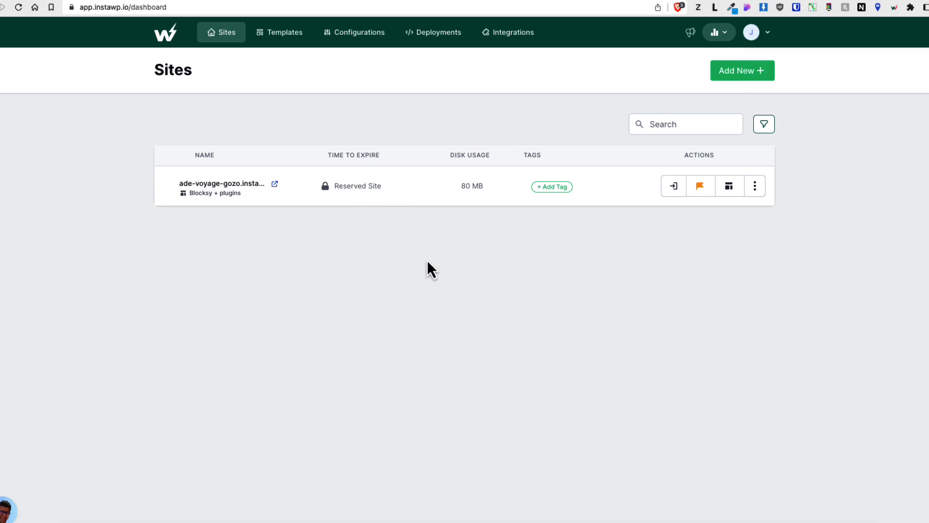
pyautogui.click(741, 73)
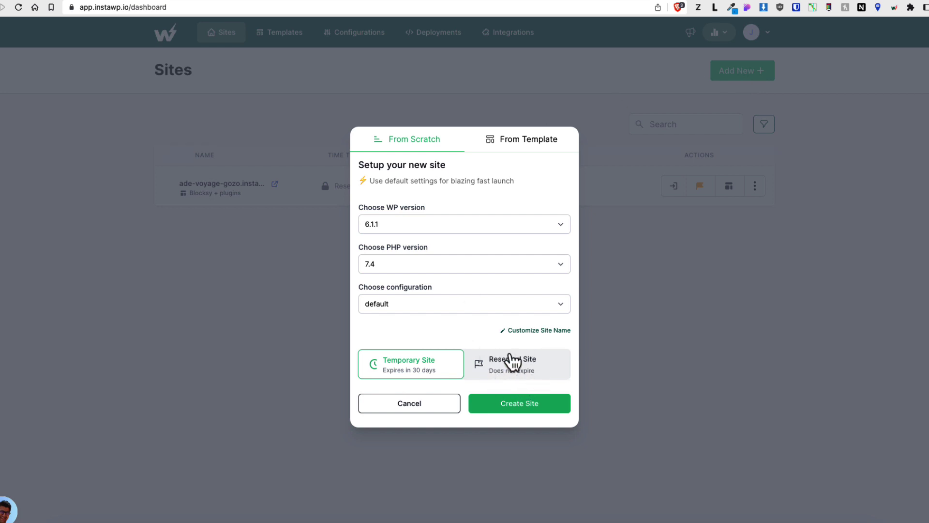
pyautogui.click(717, 34)
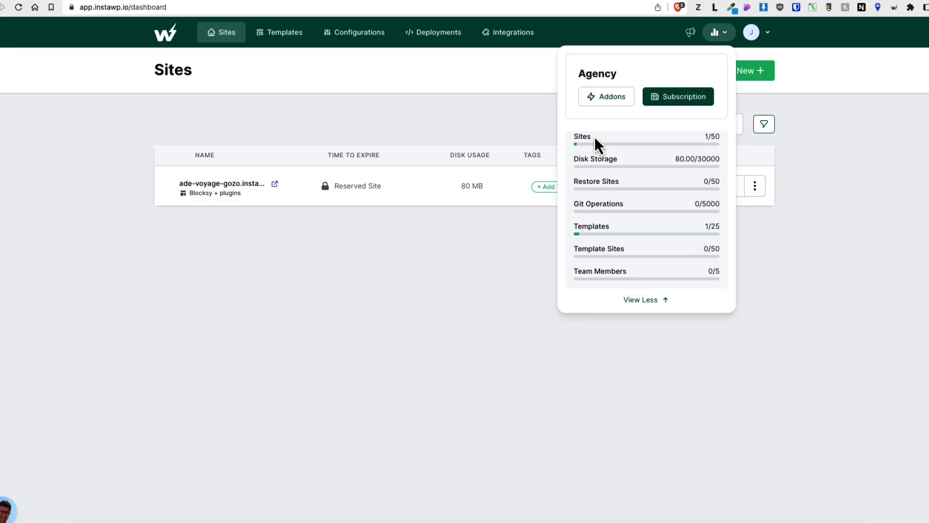
# Compare sites, templates and storage used on the Agency and Free plans, then close the summary.
pyautogui.doubleClick(706, 136)
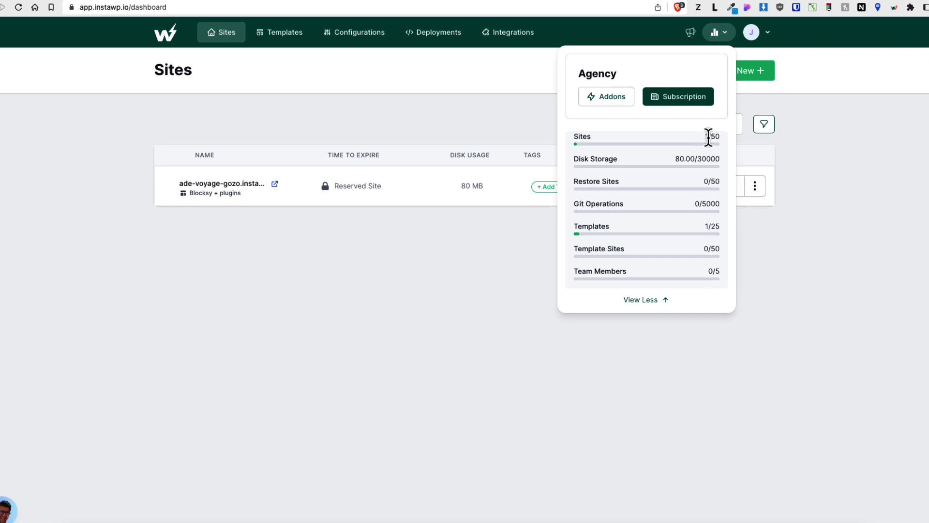
pyautogui.doubleClick(706, 226)
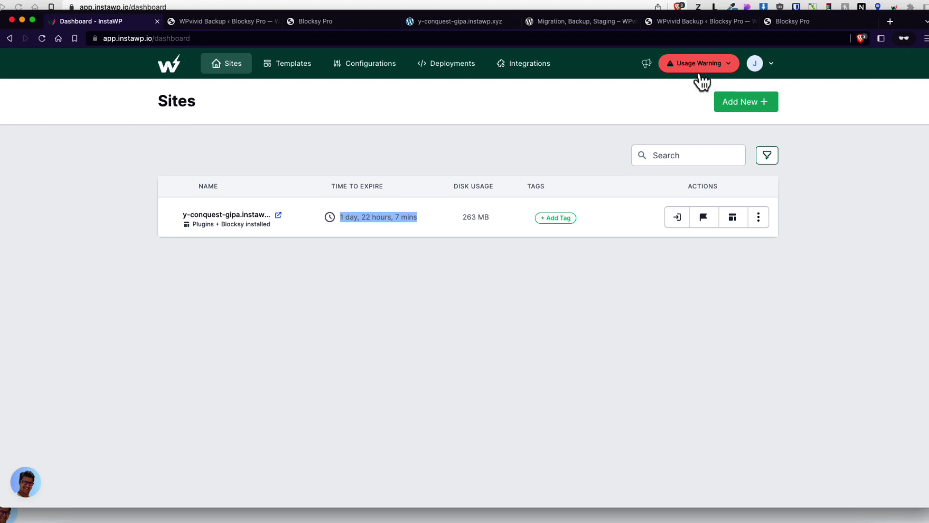
pyautogui.click(698, 64)
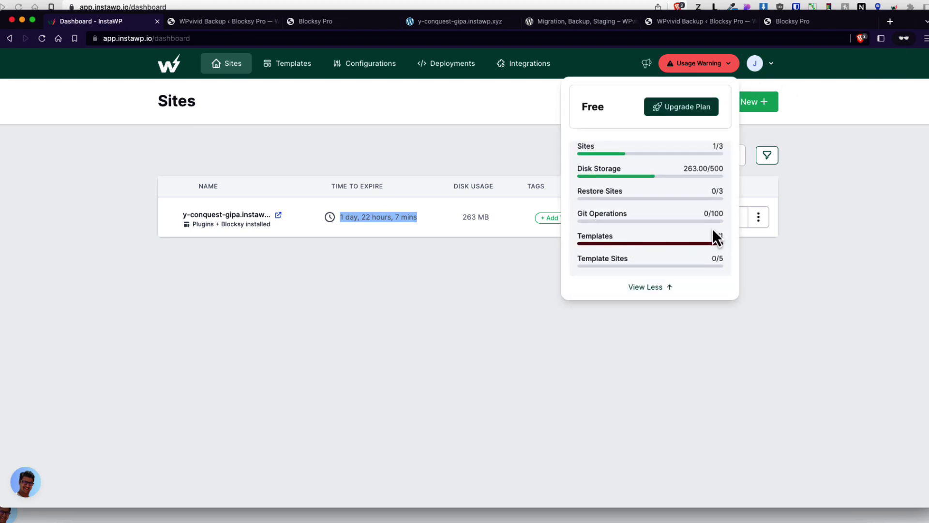
pyautogui.moveTo(725, 170); pyautogui.dragTo(683, 169)
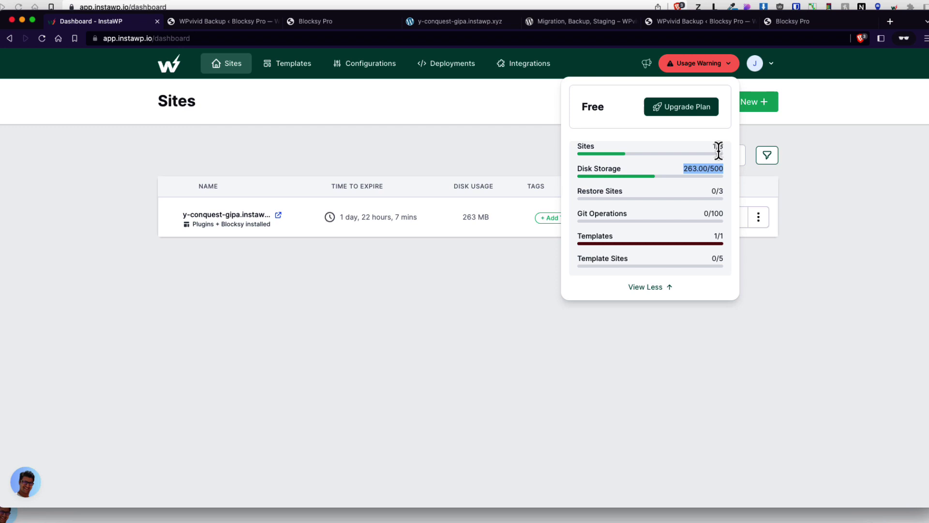
pyautogui.moveTo(724, 146); pyautogui.dragTo(713, 146)
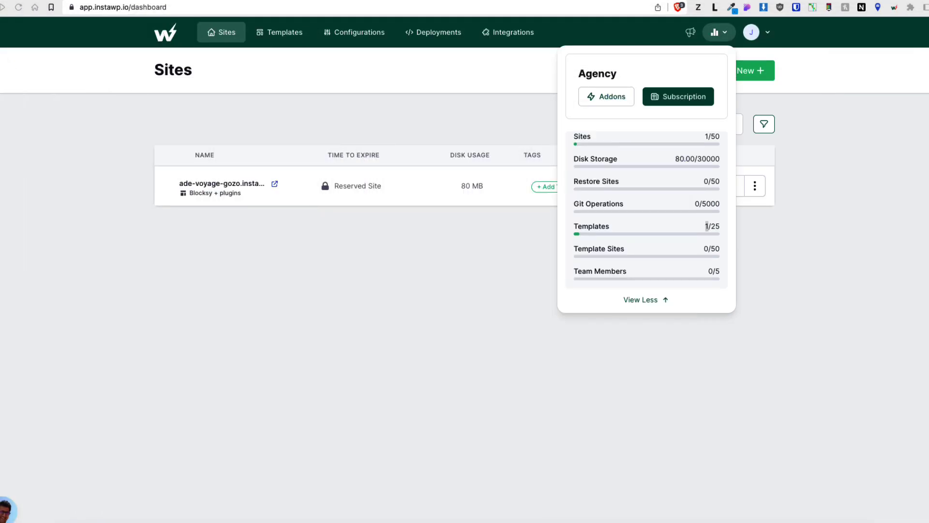
pyautogui.click(722, 65)
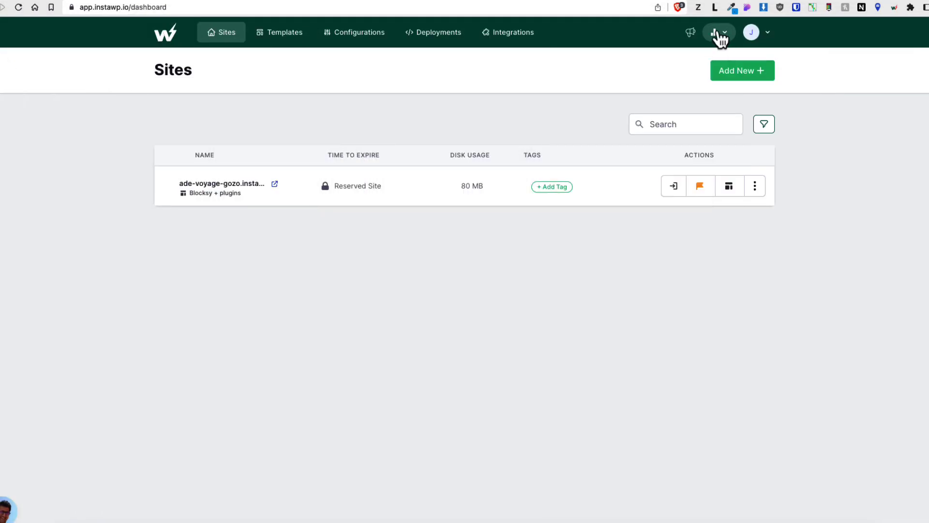
pyautogui.click(564, 3)
pyautogui.scroll(-3, 131, 210)
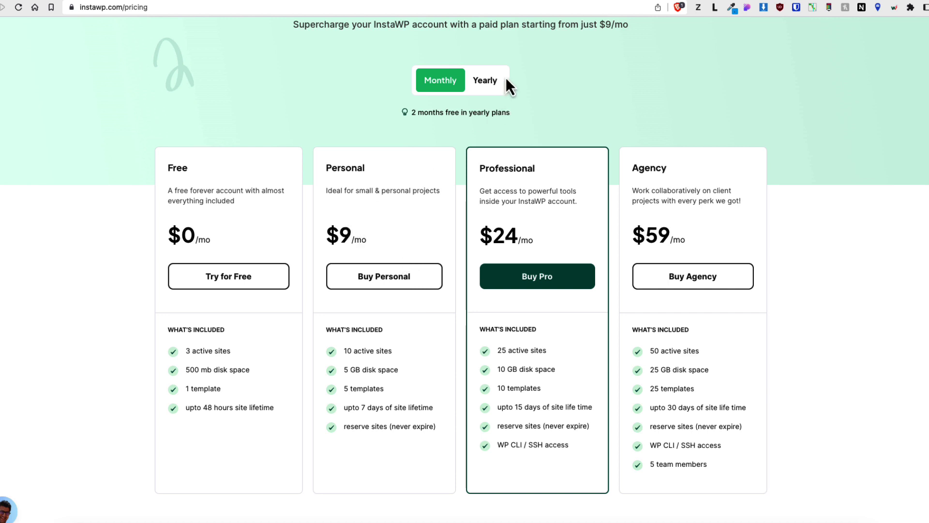
pyautogui.click(490, 85)
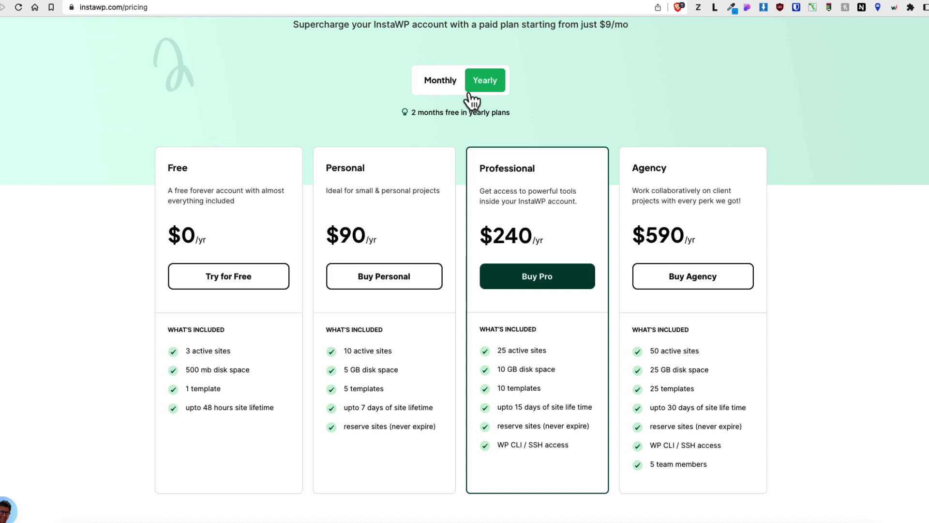
pyautogui.moveTo(394, 351); pyautogui.dragTo(354, 352)
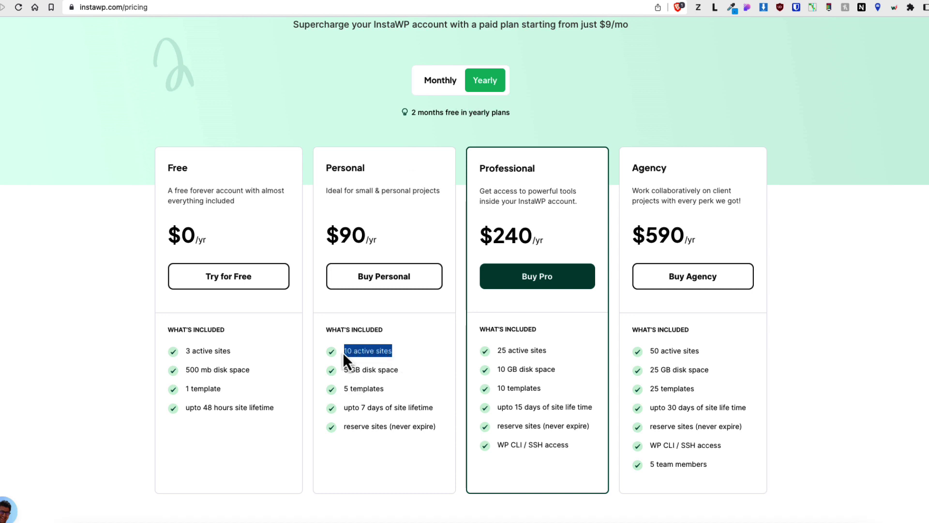
pyautogui.moveTo(384, 388); pyautogui.dragTo(344, 388)
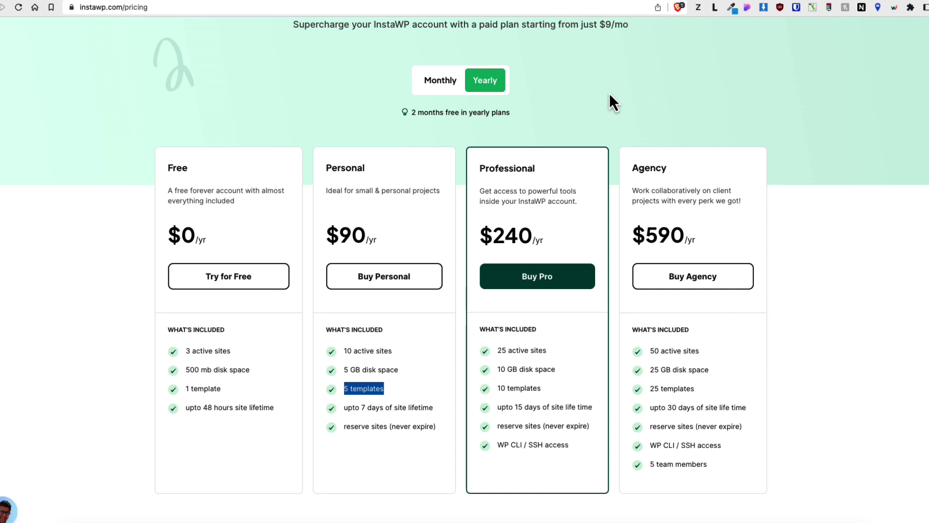
pyautogui.click(198, 1)
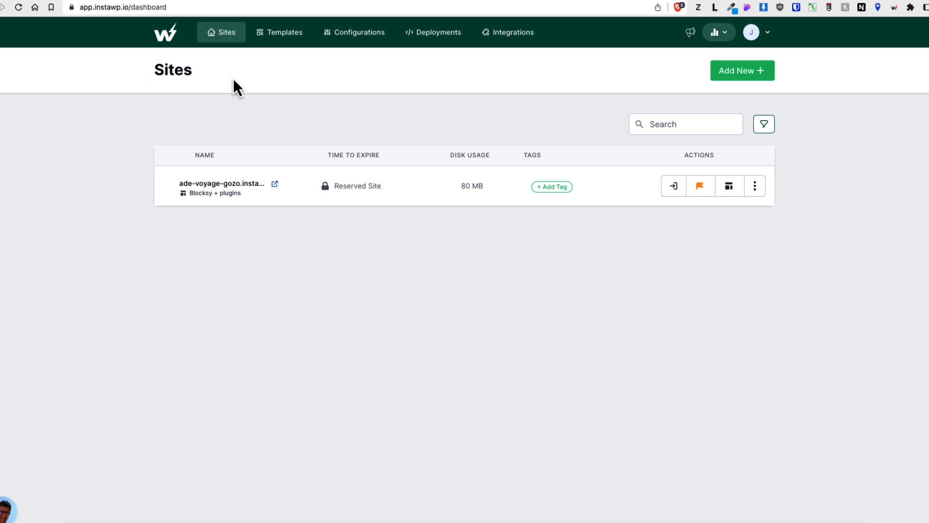
pyautogui.click(755, 190)
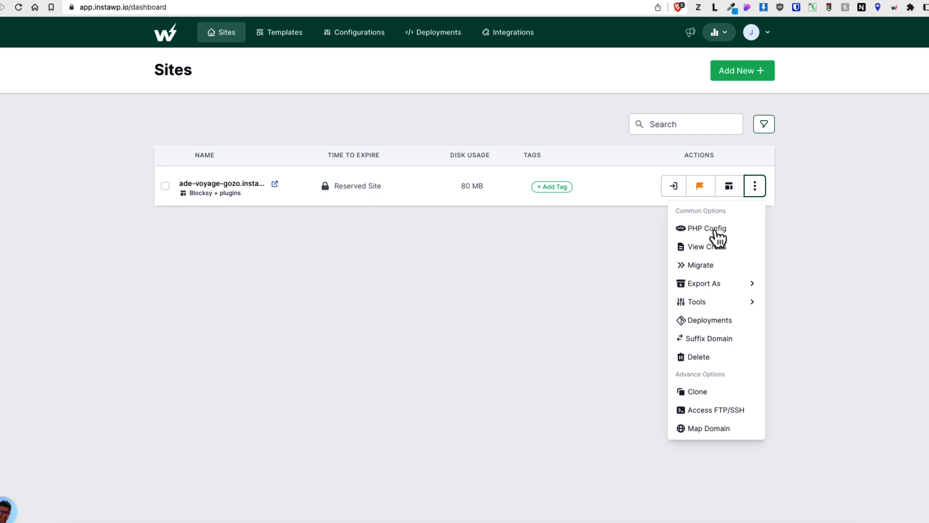
pyautogui.click(704, 395)
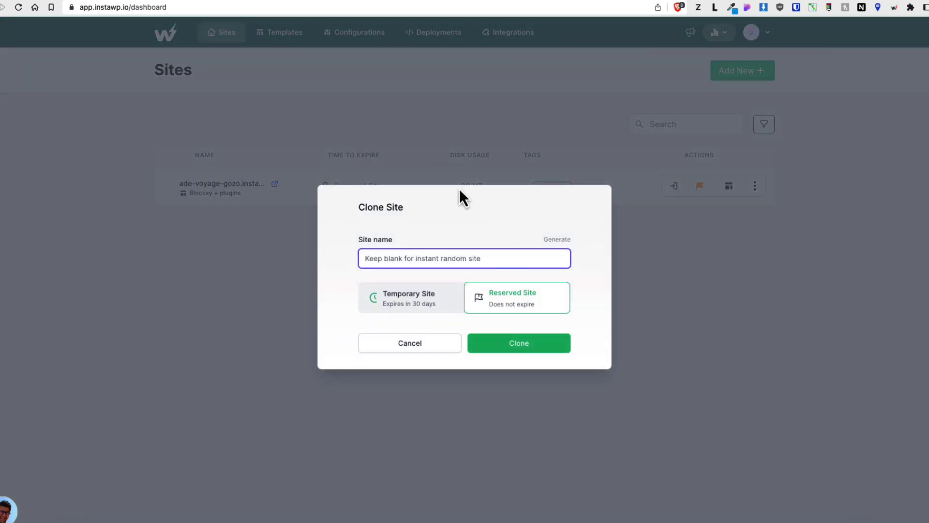
pyautogui.click(509, 217)
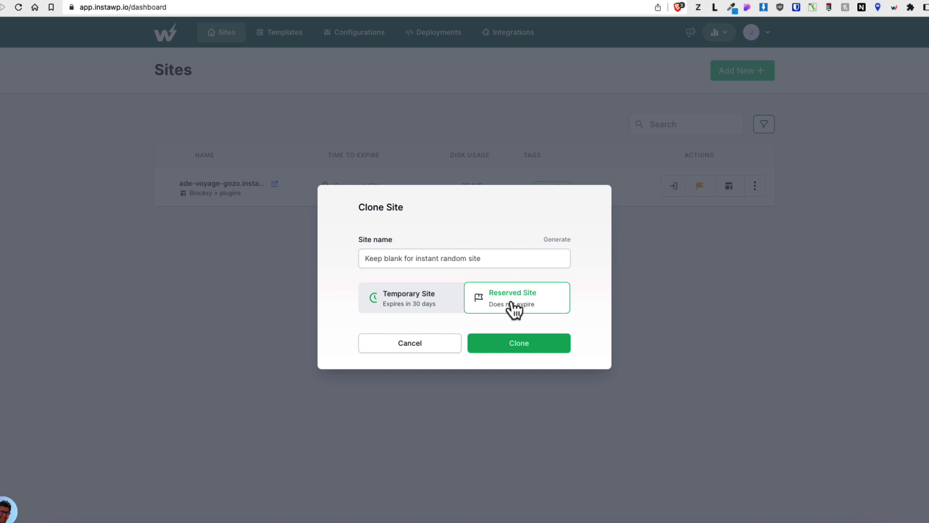
pyautogui.click(429, 305)
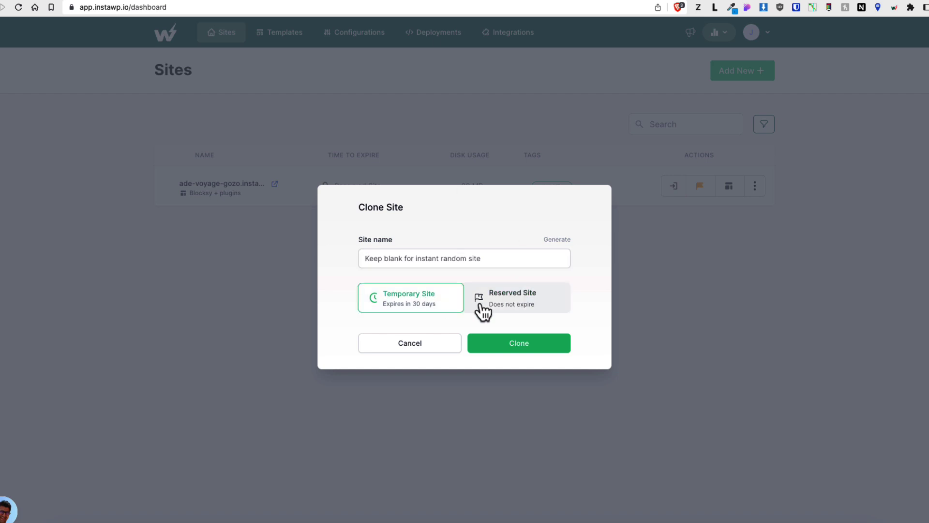
pyautogui.click(415, 349)
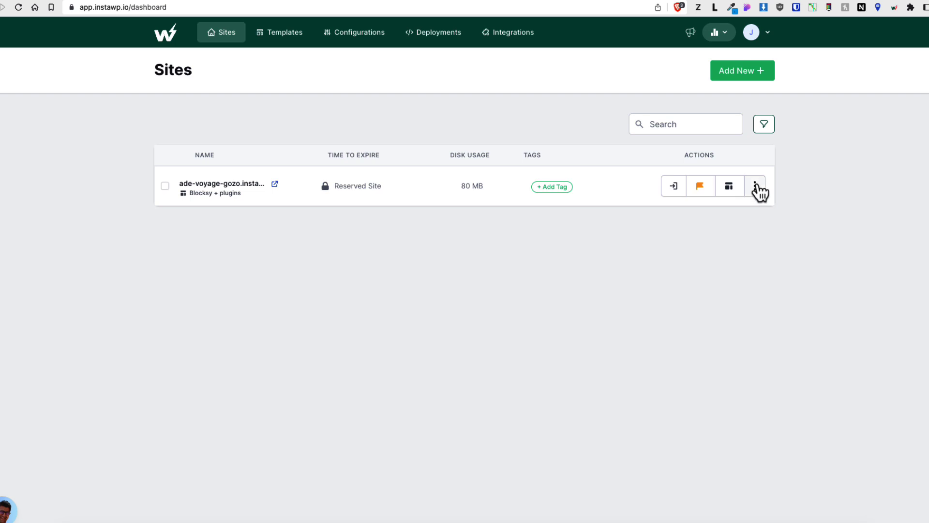
pyautogui.click(755, 188)
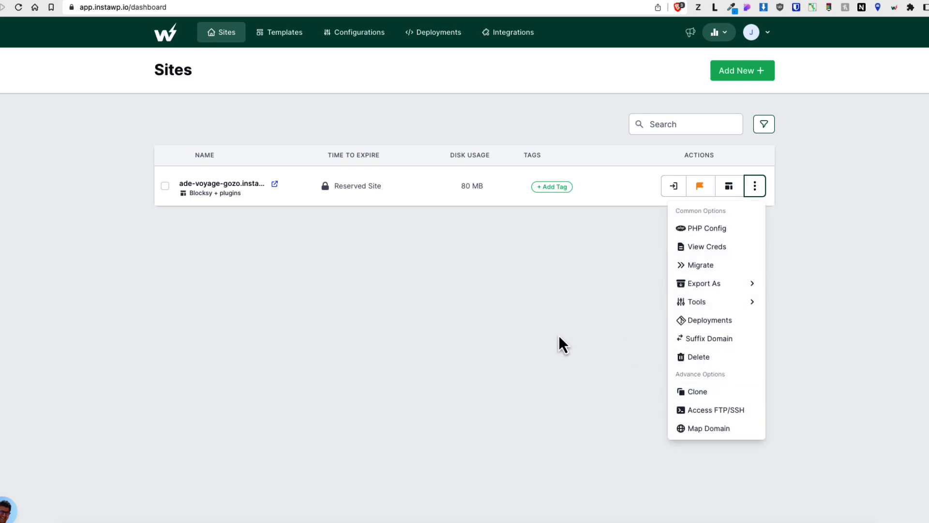
pyautogui.click(713, 414)
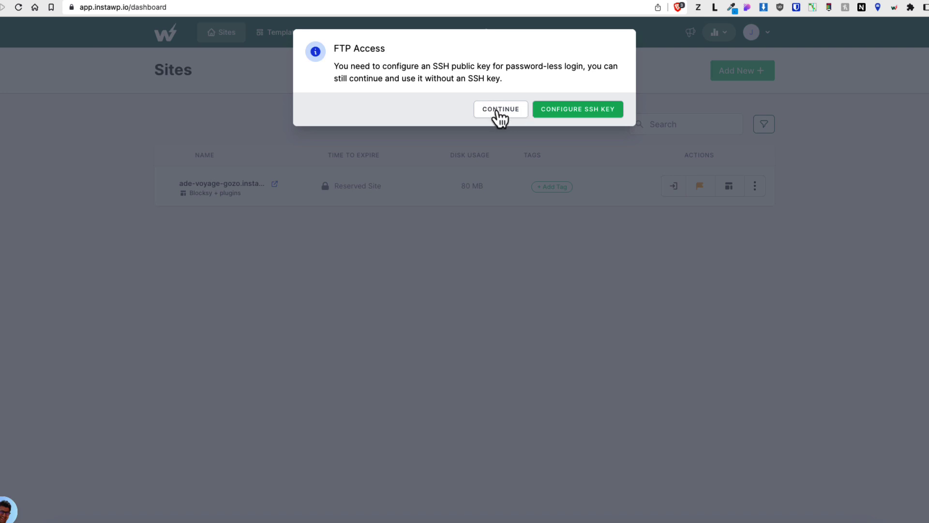
pyautogui.click(500, 109)
pyautogui.click(475, 345)
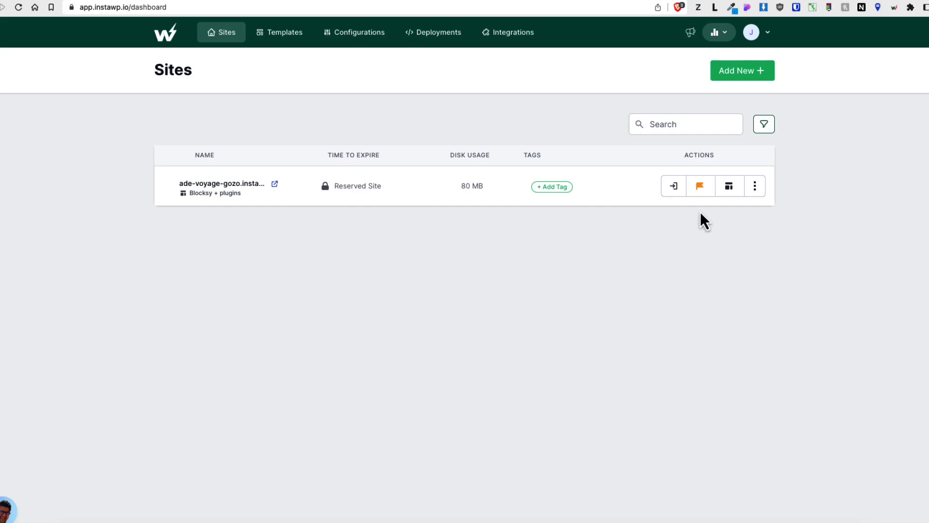
pyautogui.click(756, 188)
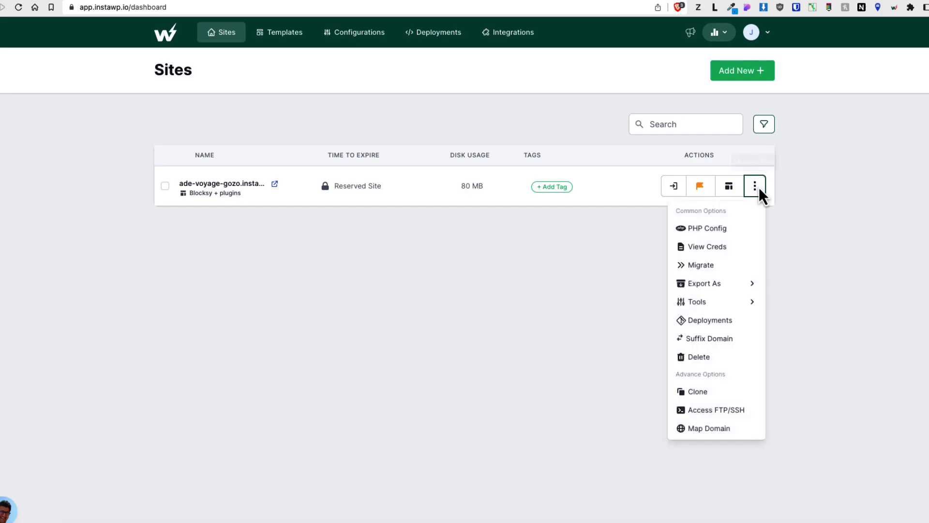
pyautogui.click(705, 432)
pyautogui.click(418, 333)
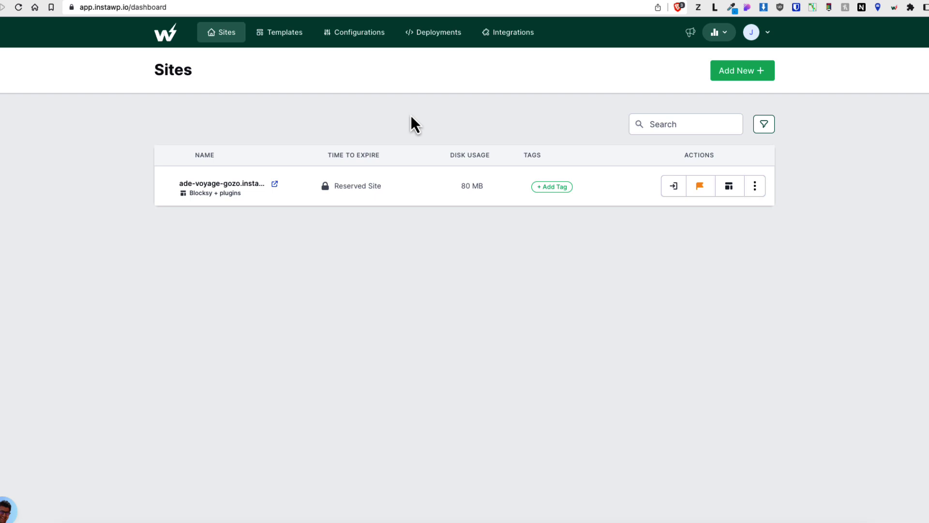
# View the InstaWP Launcher store page and confirm the extension is connected to InstaWP.
pyautogui.click(458, 2)
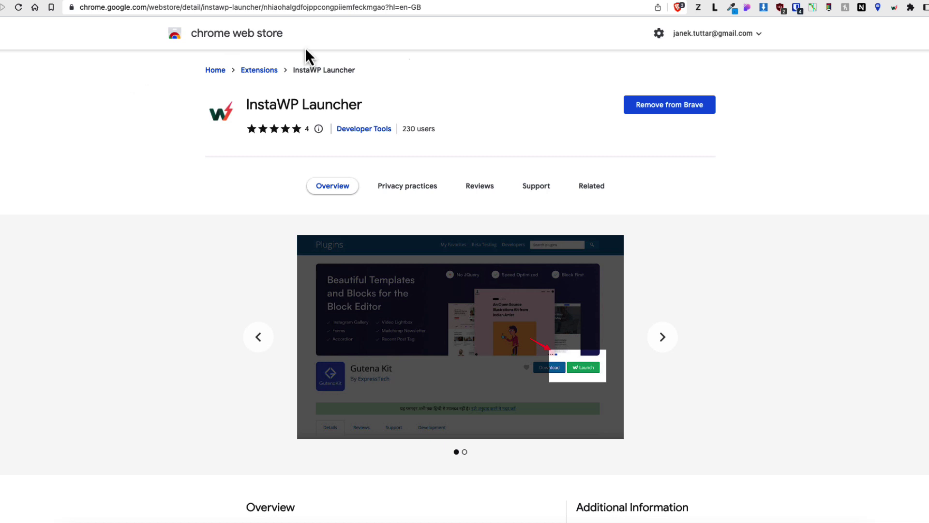
pyautogui.click(893, 10)
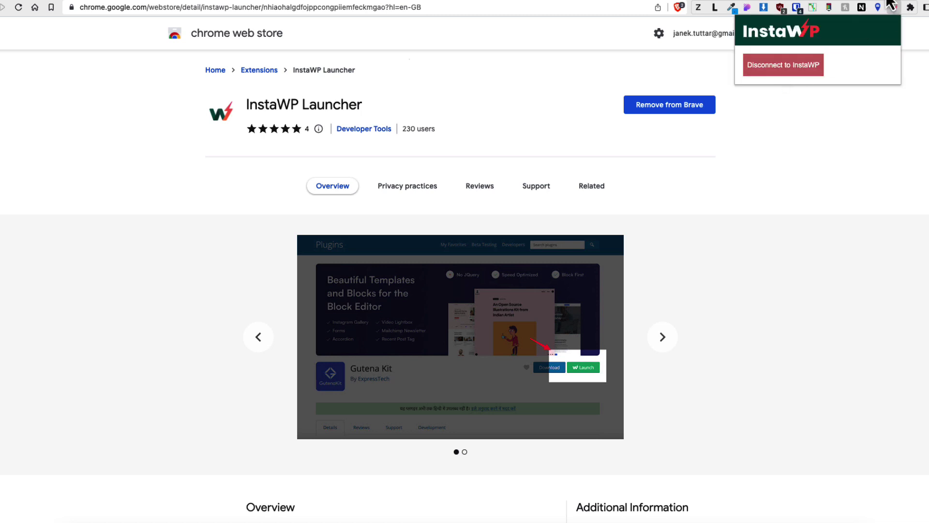
# Close the InstaWP Launcher panel and target-site list on the Kadence Blocks page.
pyautogui.click(893, 7)
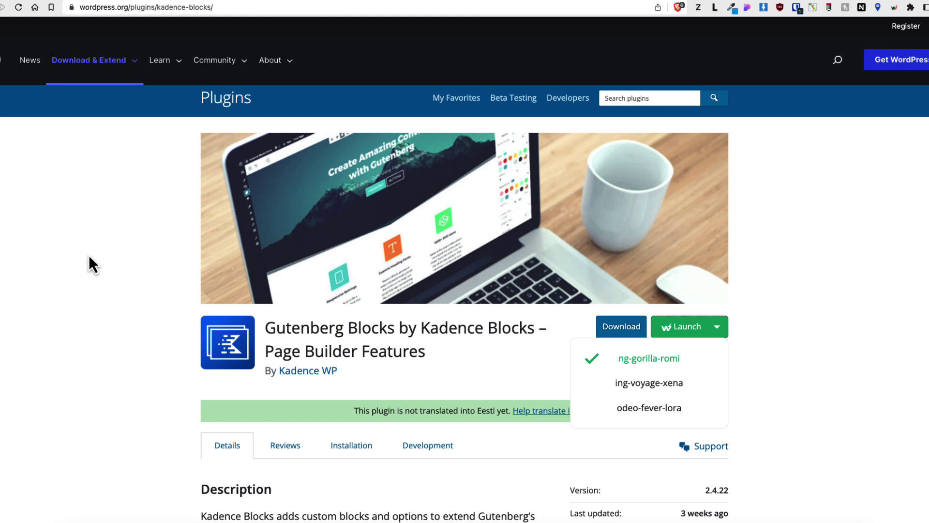
pyautogui.click(90, 257)
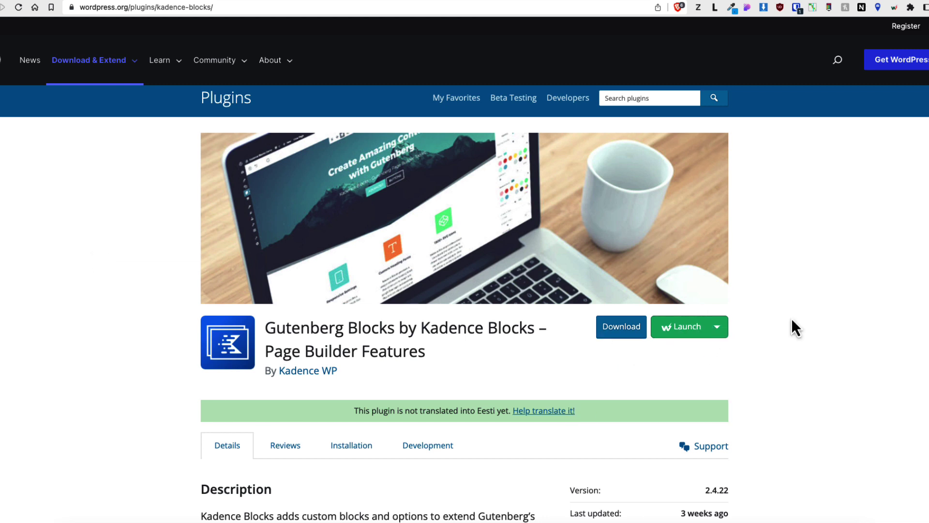
pyautogui.scroll(-2, 791, 318)
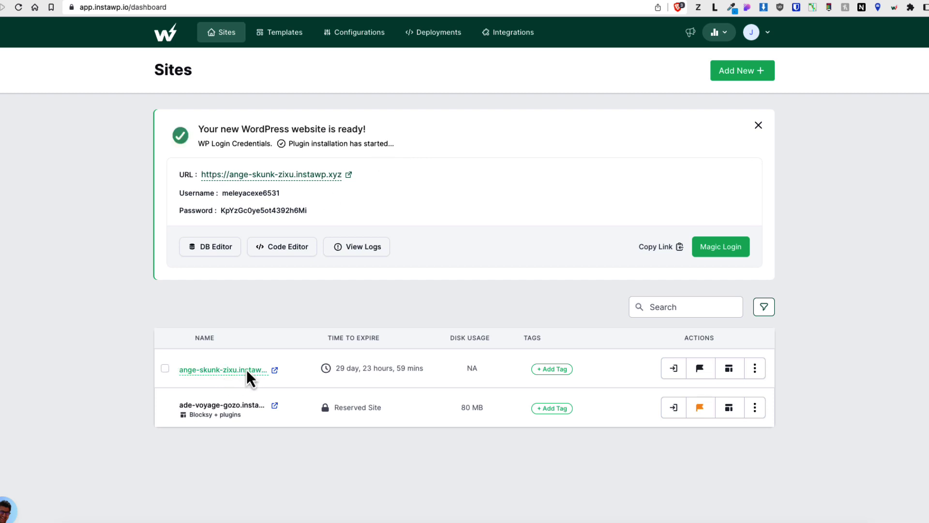
# Return to the Kadence Blocks plugin page on WordPress.org.
pyautogui.click(337, 2)
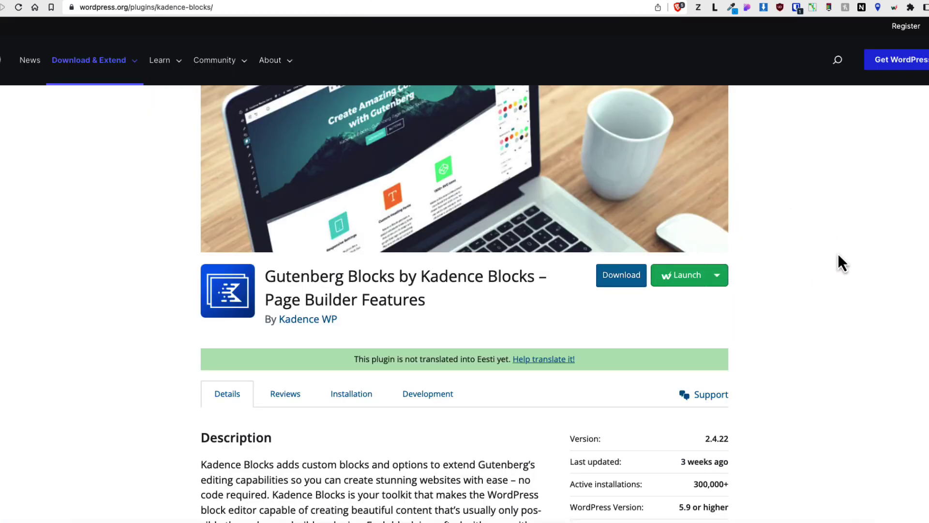
# Choose ystal-king-wodi as the InstaWP launch target site.
pyautogui.click(717, 276)
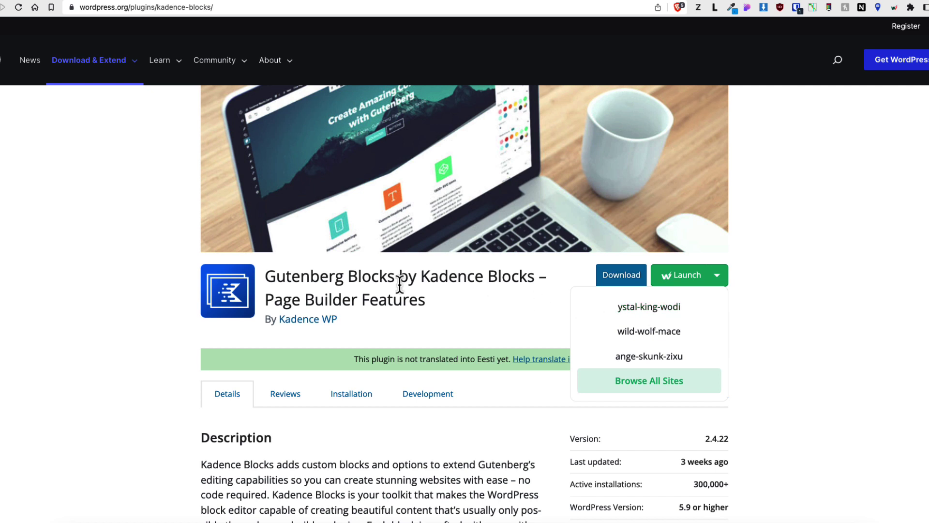
pyautogui.click(630, 308)
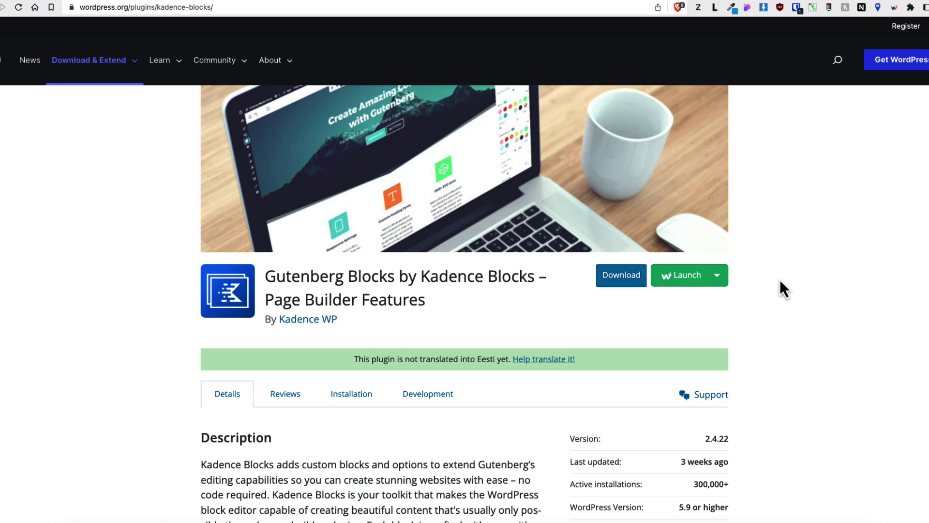
pyautogui.scroll(2, 757, 280)
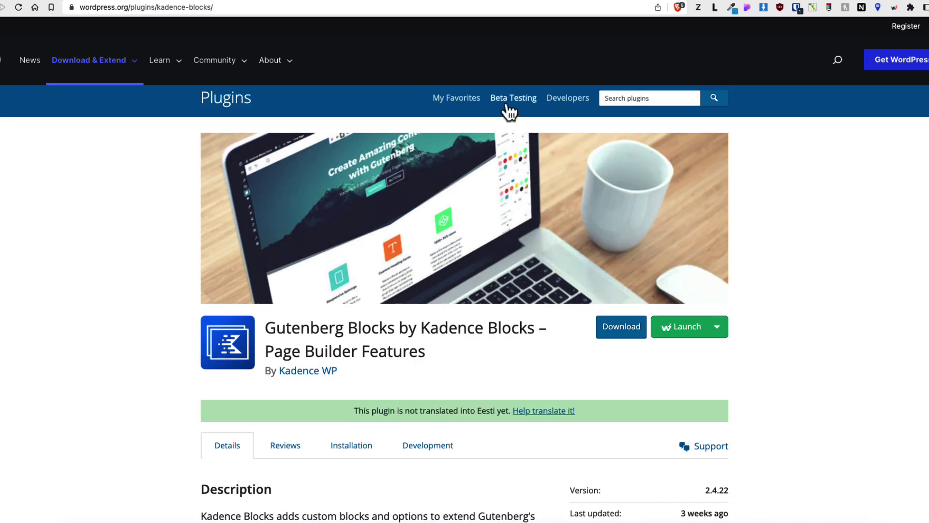
# Open the Grids: Layout builder plugin page and target ystal-king-wodi for it.
pyautogui.moveTo(92, 60)
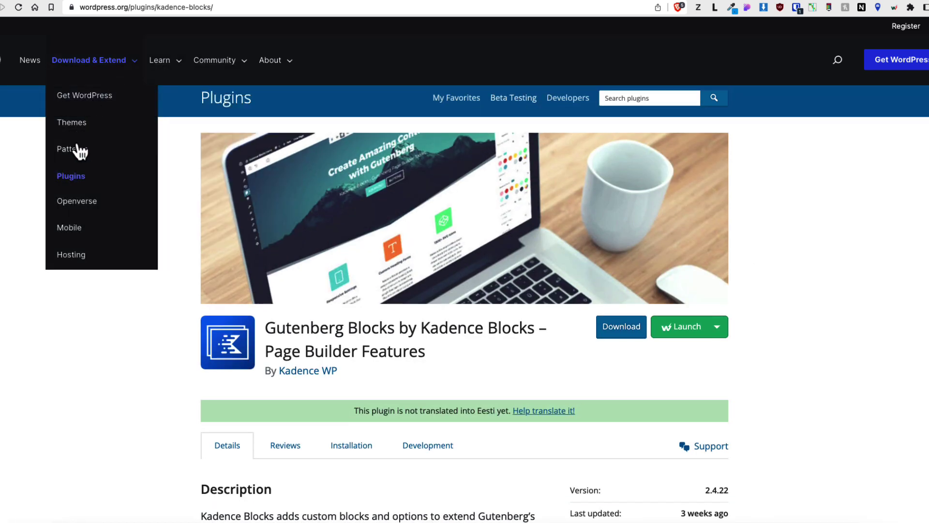
pyautogui.click(68, 176)
pyautogui.scroll(-5, 384, 279)
pyautogui.scroll(3, 334, 179)
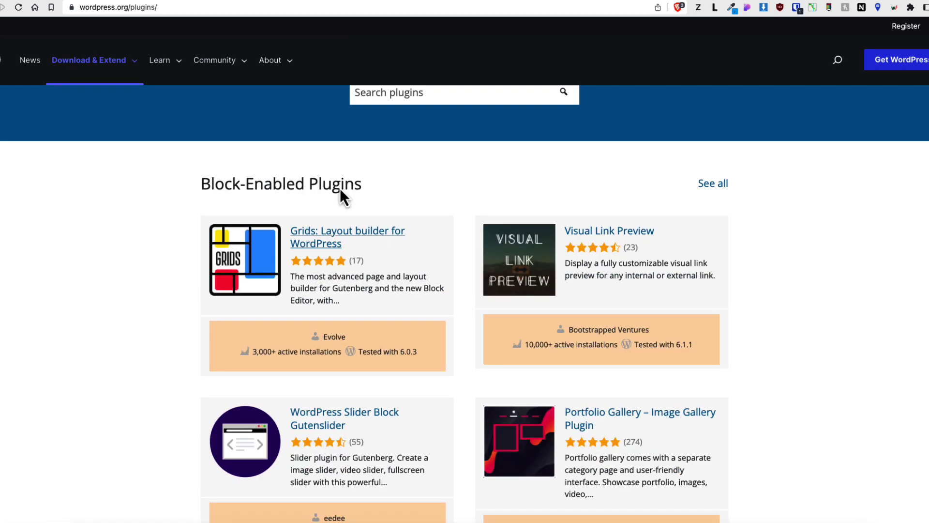
pyautogui.click(331, 238)
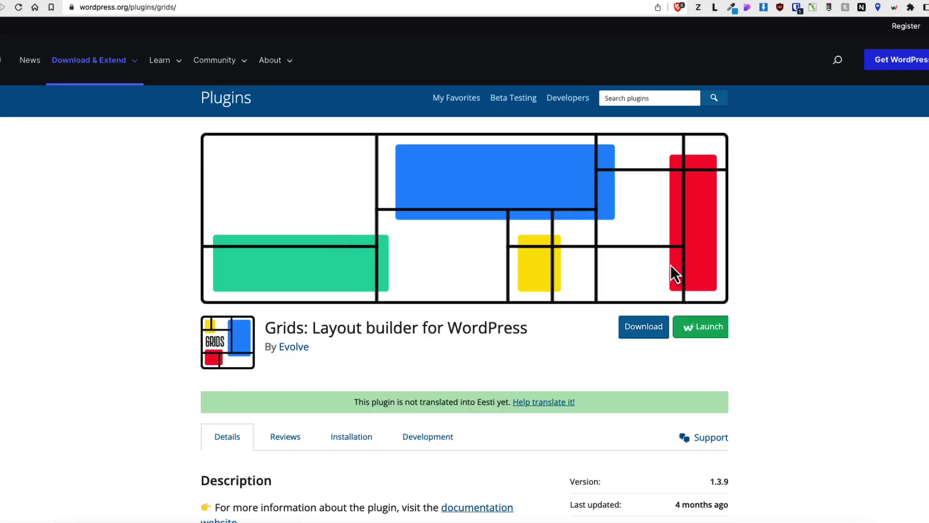
pyautogui.click(717, 328)
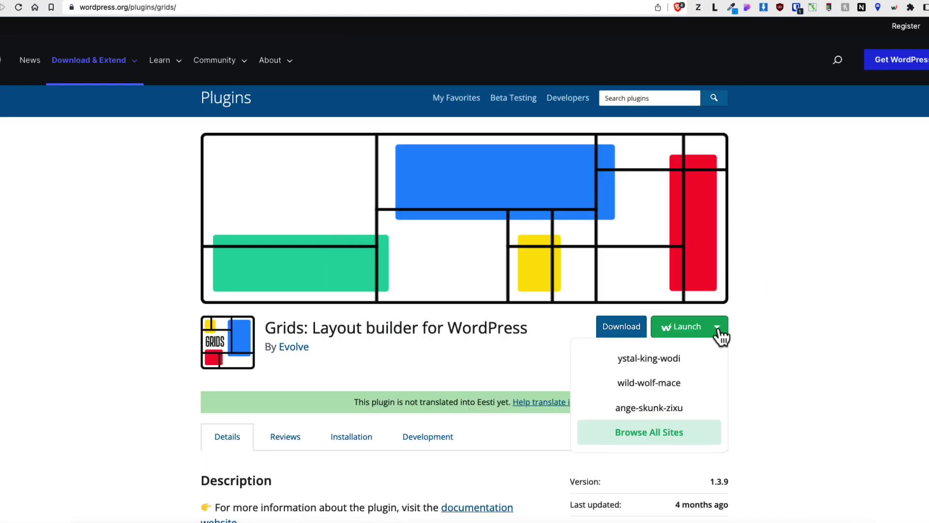
pyautogui.click(644, 362)
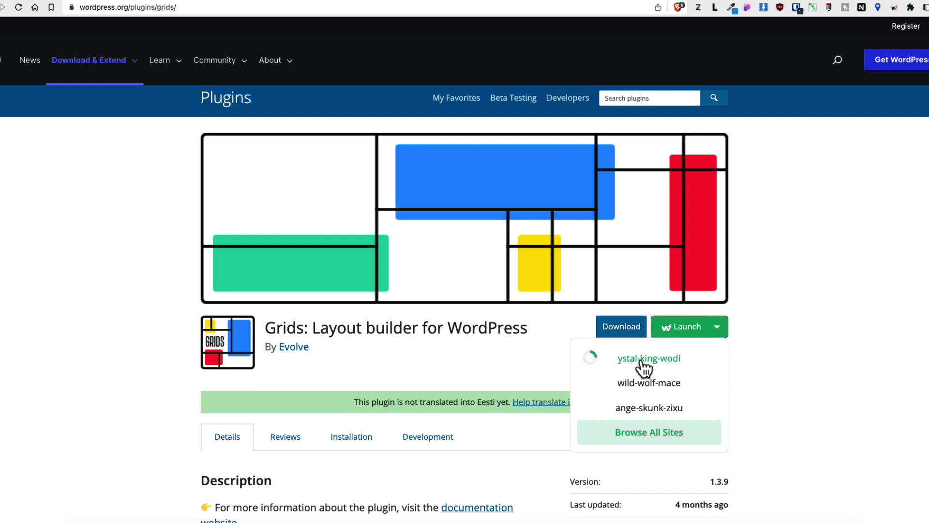
pyautogui.click(820, 341)
# Open the Neve theme page, check its launch sites, and select its web address.
pyautogui.moveTo(142, 90)
pyautogui.moveTo(110, 76)
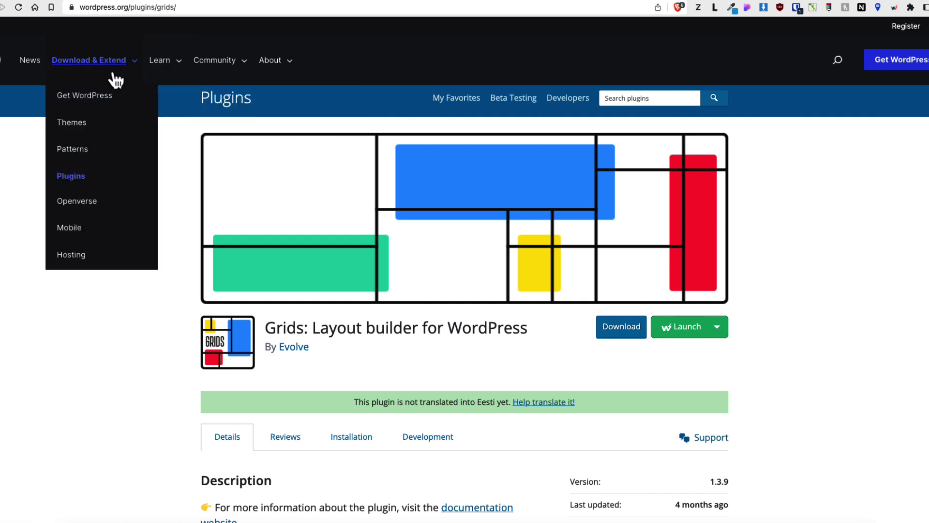
pyautogui.click(75, 124)
pyautogui.scroll(-6, 606, 344)
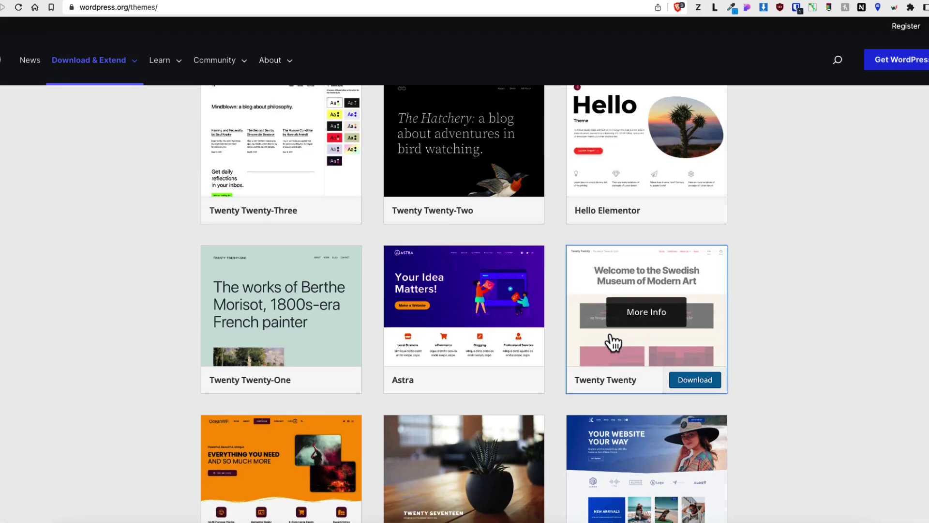
pyautogui.scroll(-4, 369, 327)
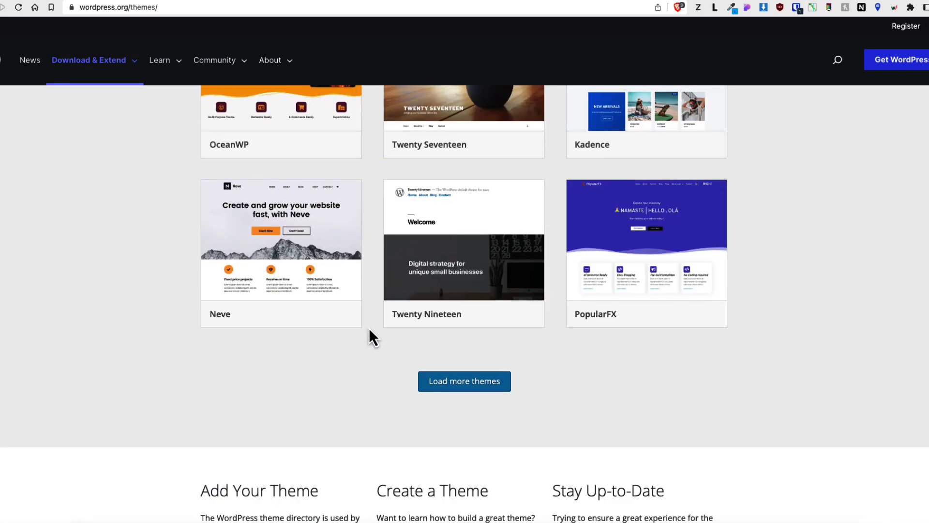
pyautogui.click(338, 269)
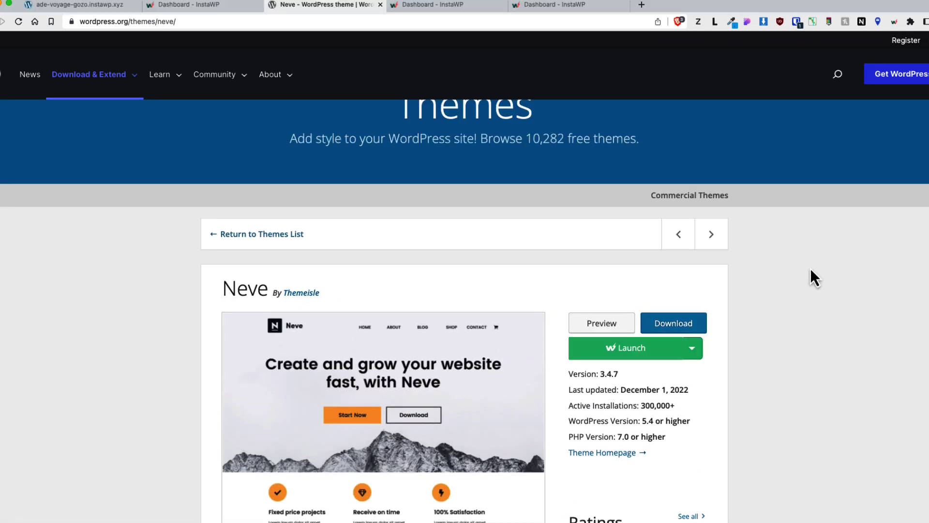
pyautogui.click(693, 350)
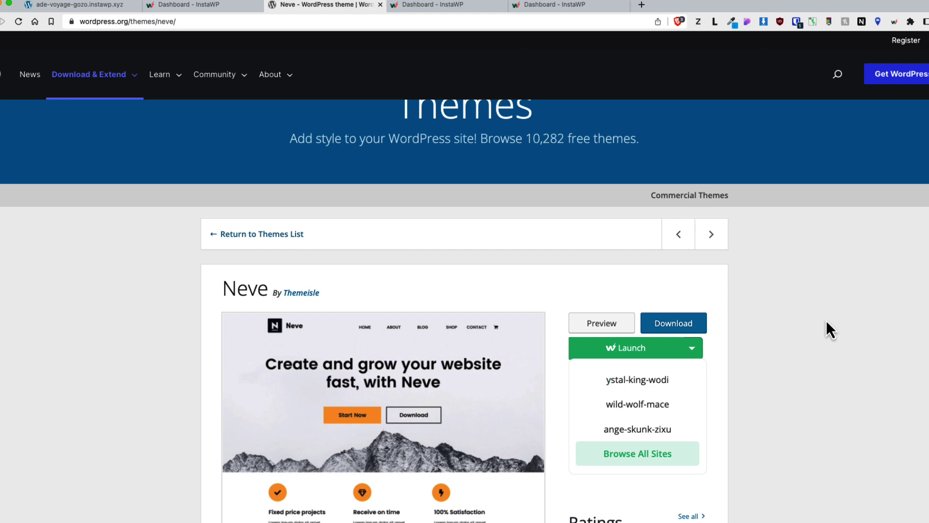
pyautogui.click(190, 23)
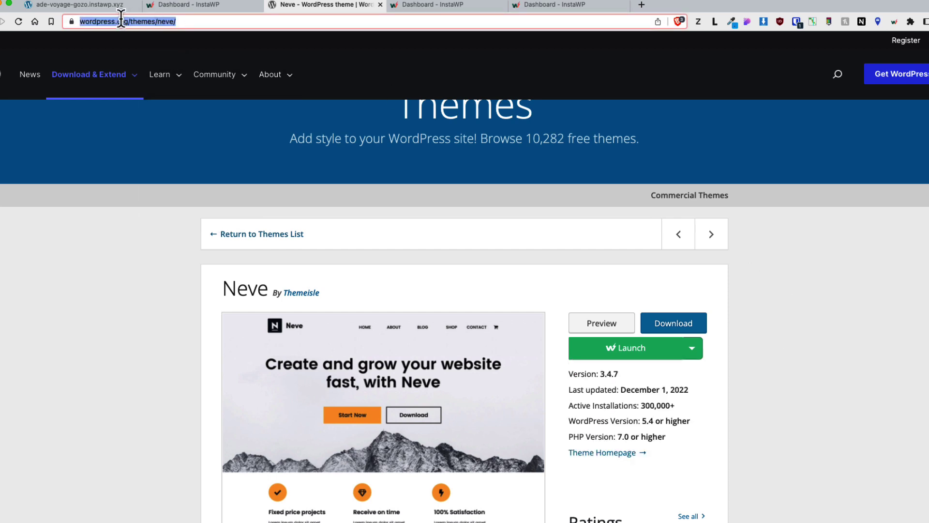
# Drop the Neve URL onto InstaWP and confirm Neve is active on ystal-king-wodi's Themes page.
pyautogui.moveTo(111, 21); pyautogui.dragTo(264, 211)
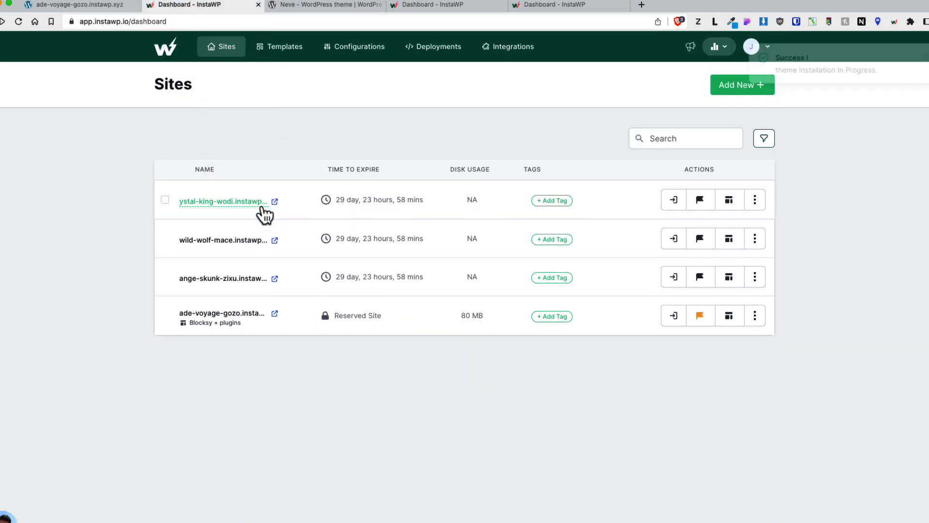
pyautogui.click(673, 200)
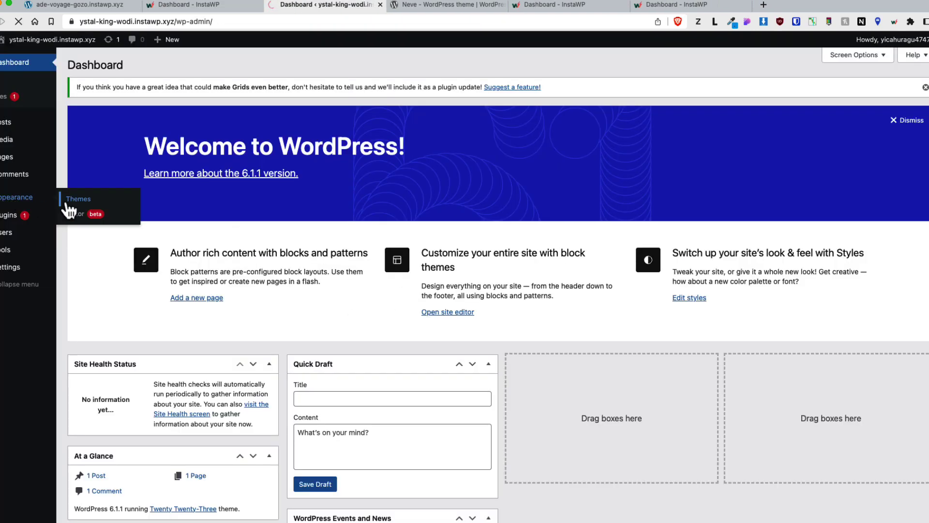
pyautogui.click(68, 202)
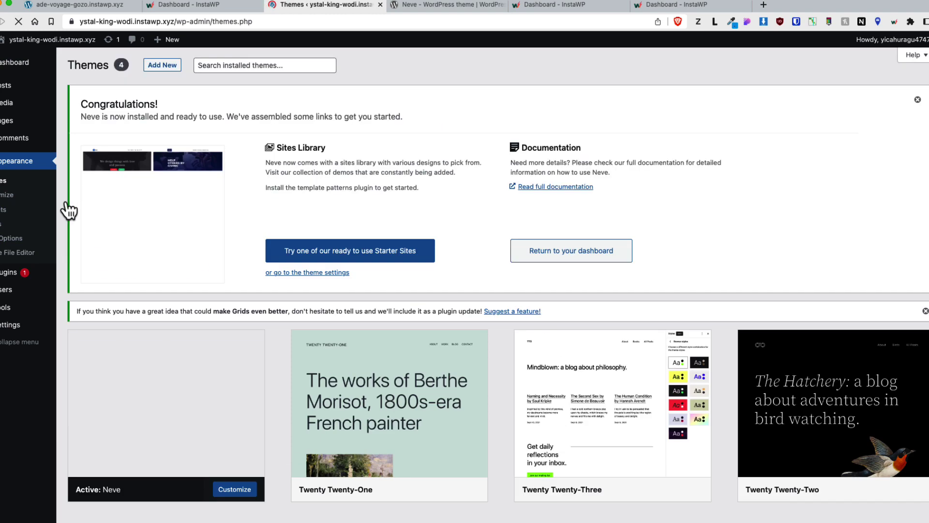
pyautogui.scroll(-5, 228, 302)
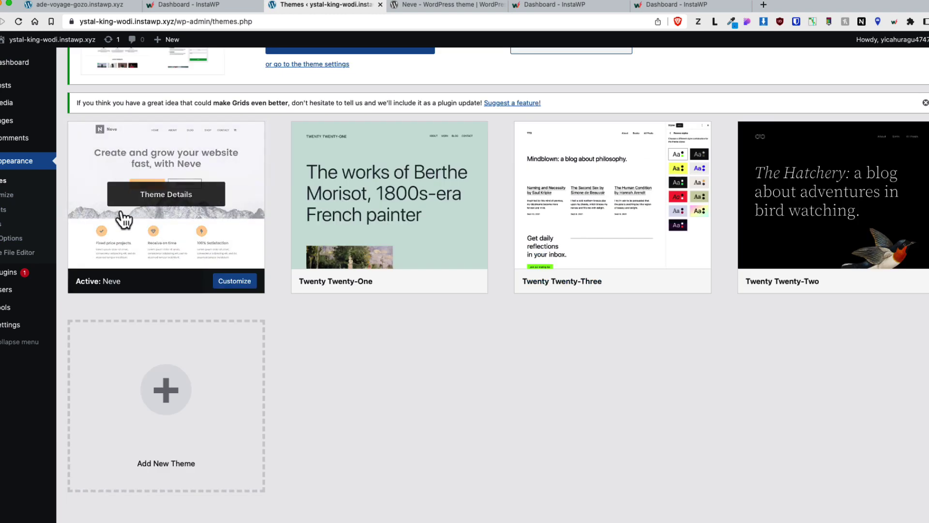
pyautogui.scroll(5, 439, 410)
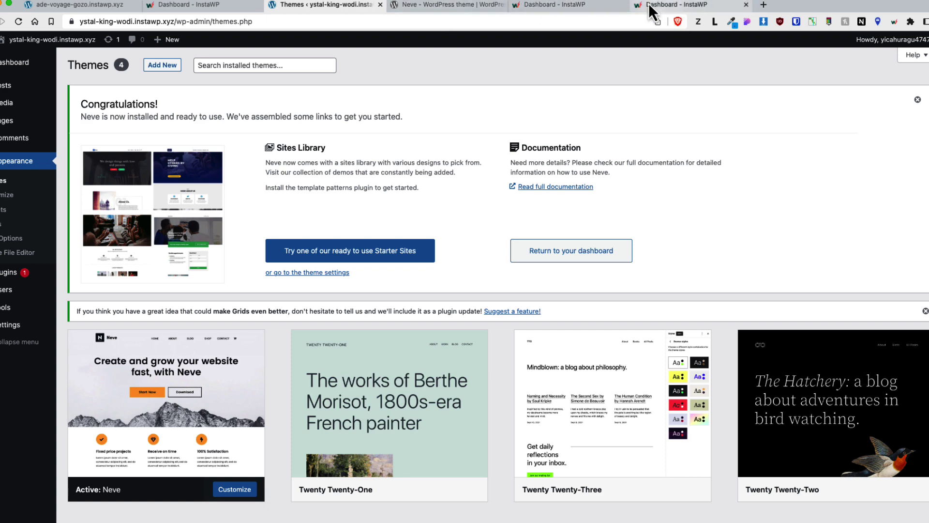
pyautogui.hotkey('ctrl', 'Tab')
# Drag the Visual Link Preview page URL onto InstaWP's plugin drop zone and verify it in Installed Plugins.
pyautogui.rightClick(2, 21)
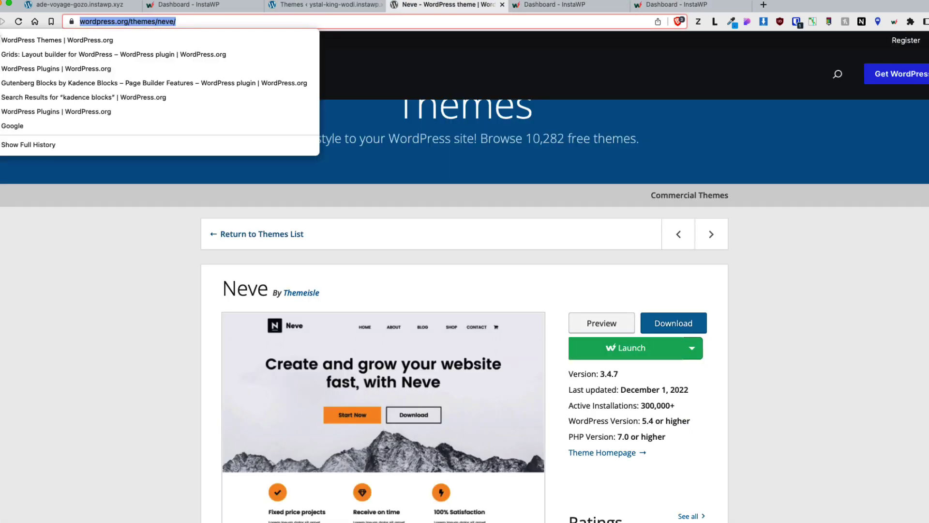
pyautogui.click(83, 59)
pyautogui.click(599, 247)
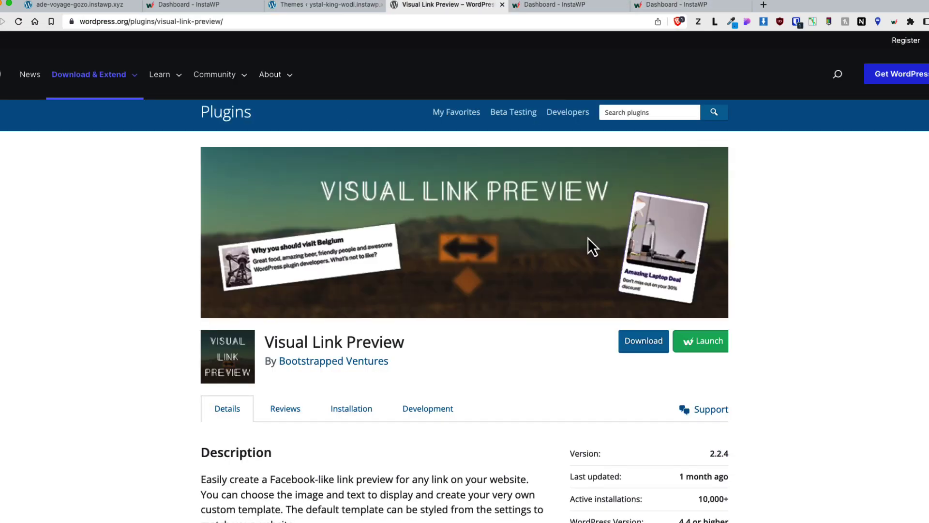
pyautogui.click(183, 21)
pyautogui.moveTo(183, 21); pyautogui.dragTo(612, 205)
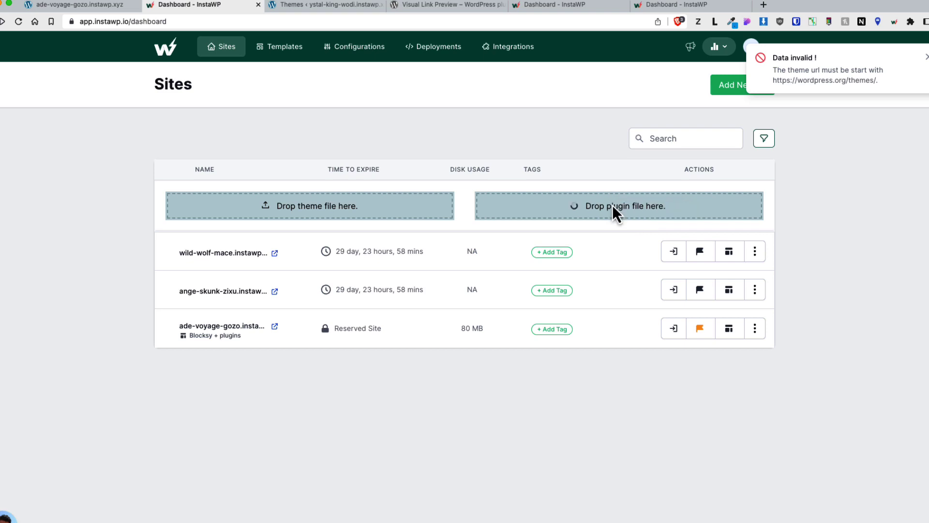
pyautogui.click(322, 5)
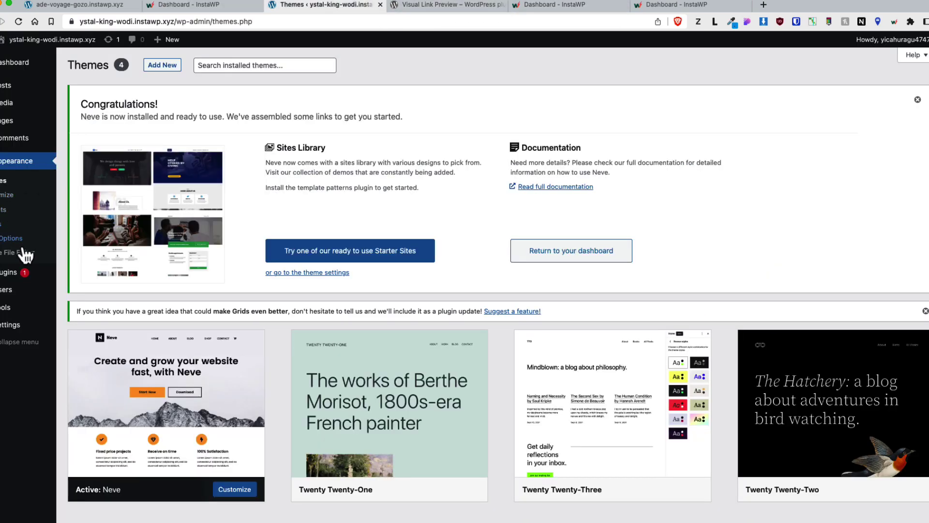
pyautogui.click(98, 275)
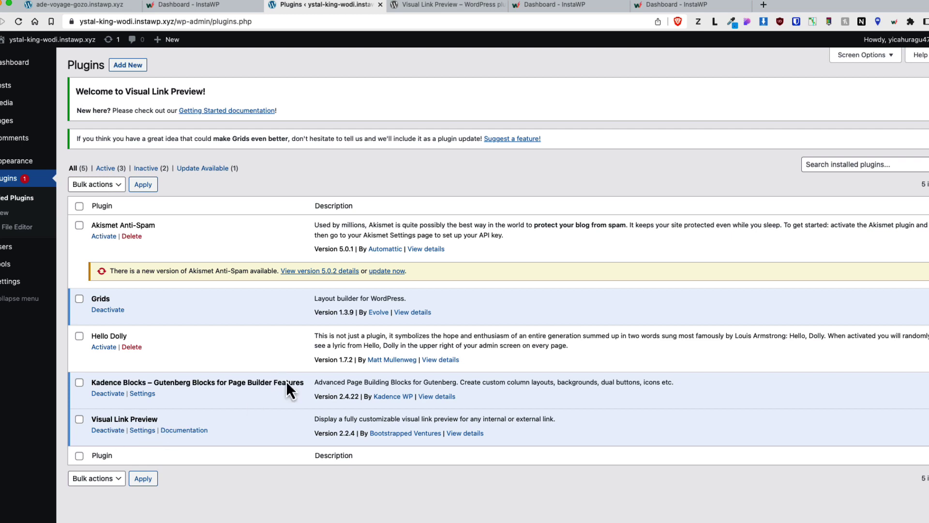
# Open InstaWP's Apps page from the account menu, view the Chrome Launcher extension, and return.
pyautogui.click(217, 7)
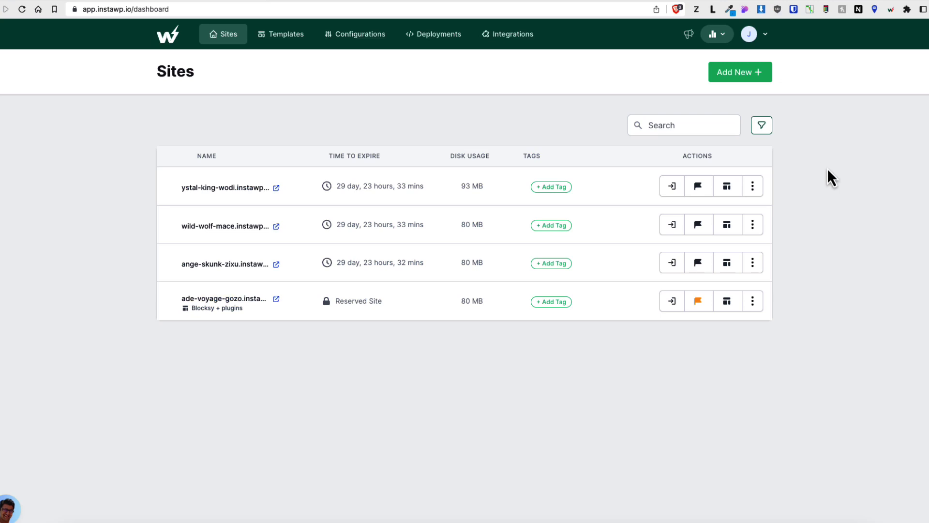
pyautogui.click(764, 38)
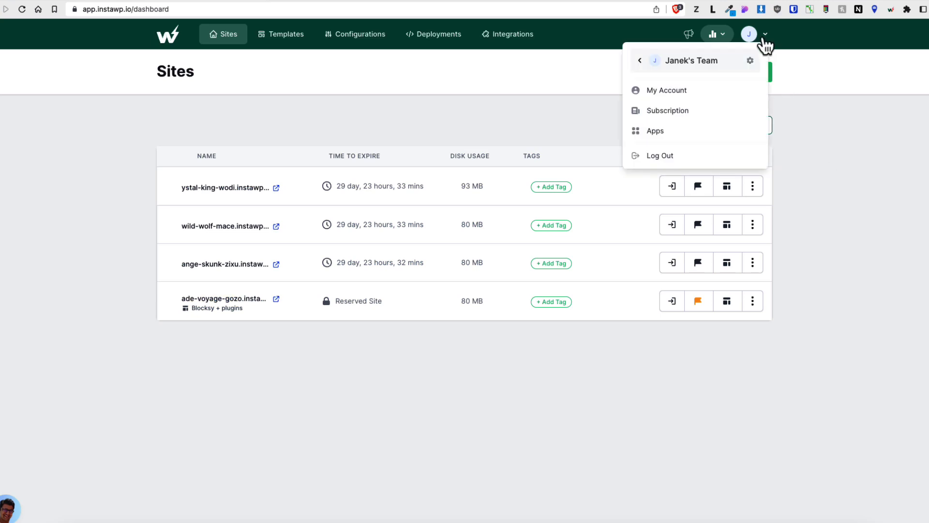
pyautogui.click(649, 130)
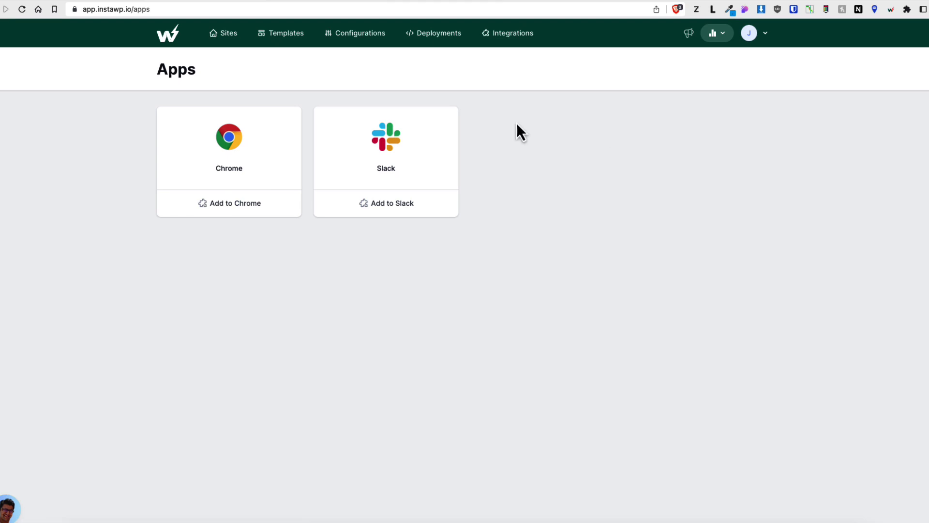
pyautogui.click(230, 205)
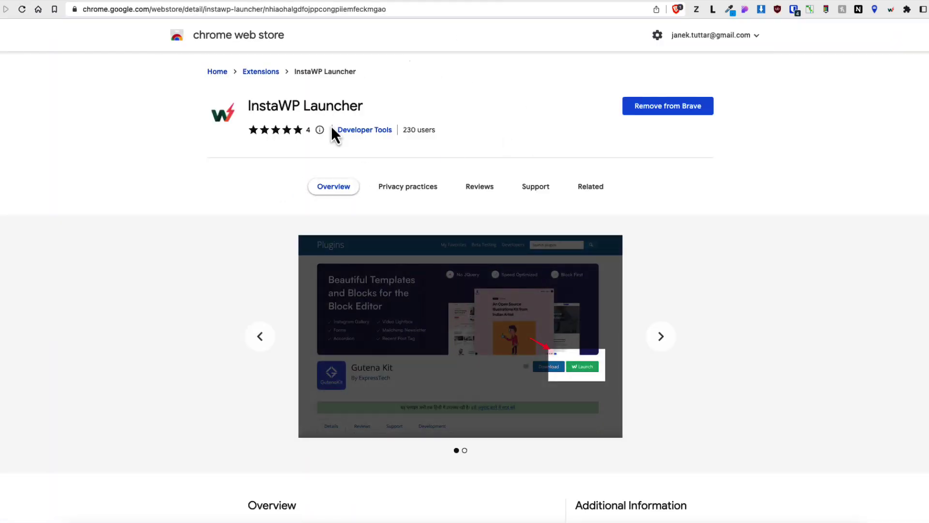
pyautogui.click(208, 4)
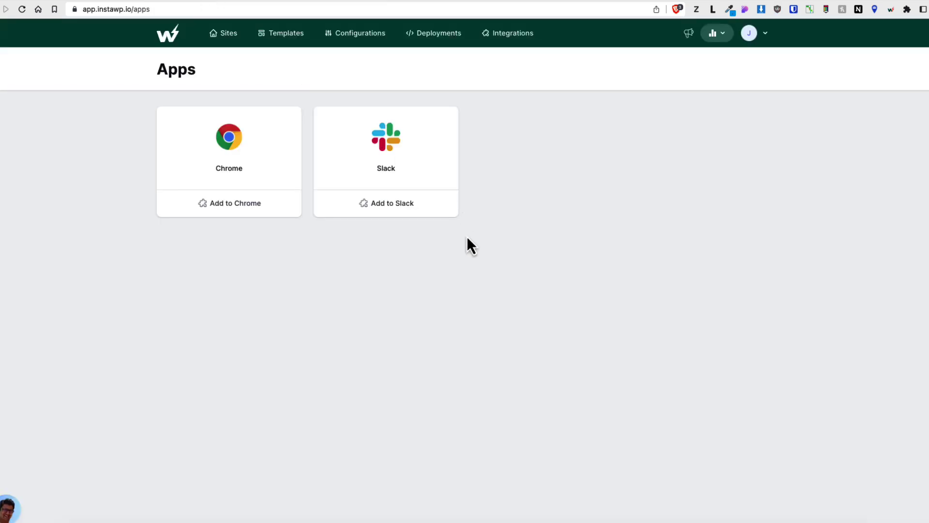
# Enter the wpsimplehacks.com/kadence.zip URL as a pre-installed Plugin.
pyautogui.click(388, 203)
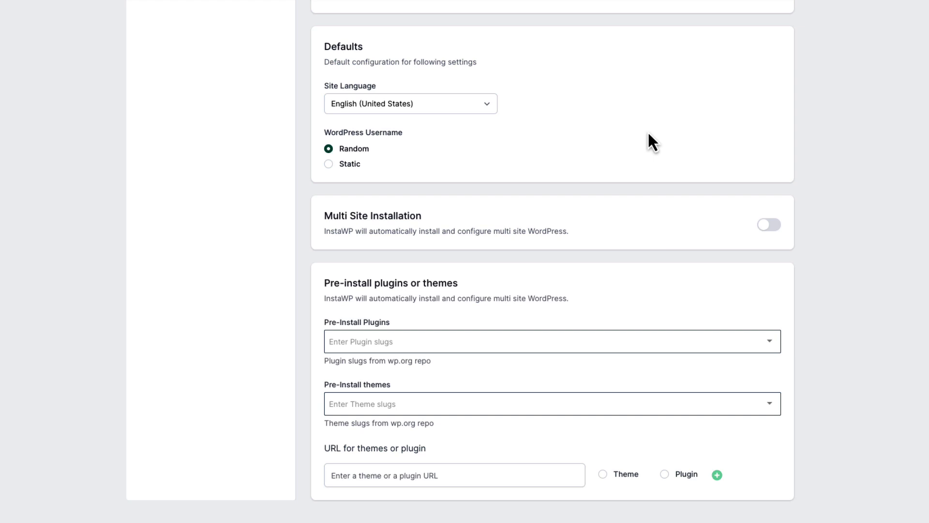
pyautogui.click(352, 478)
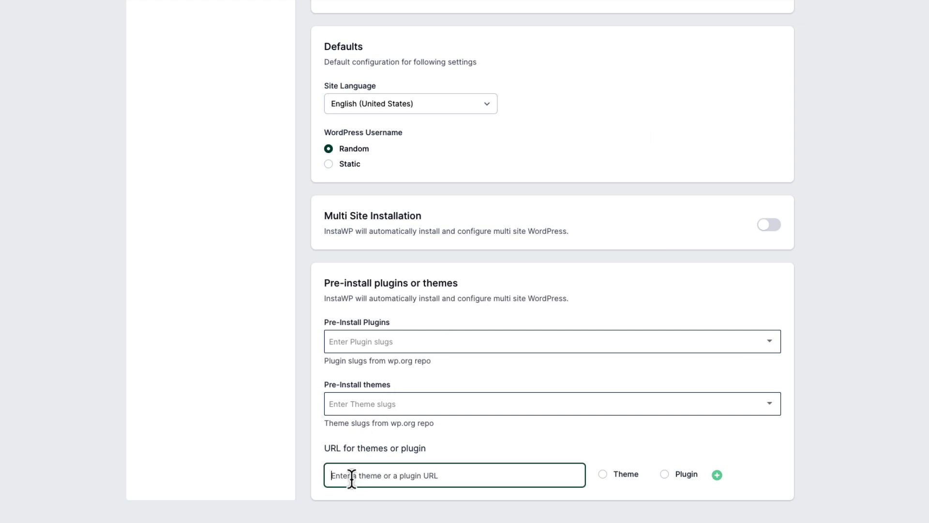
pyautogui.write('https://wopsimplehacks.com/kadence.zip')
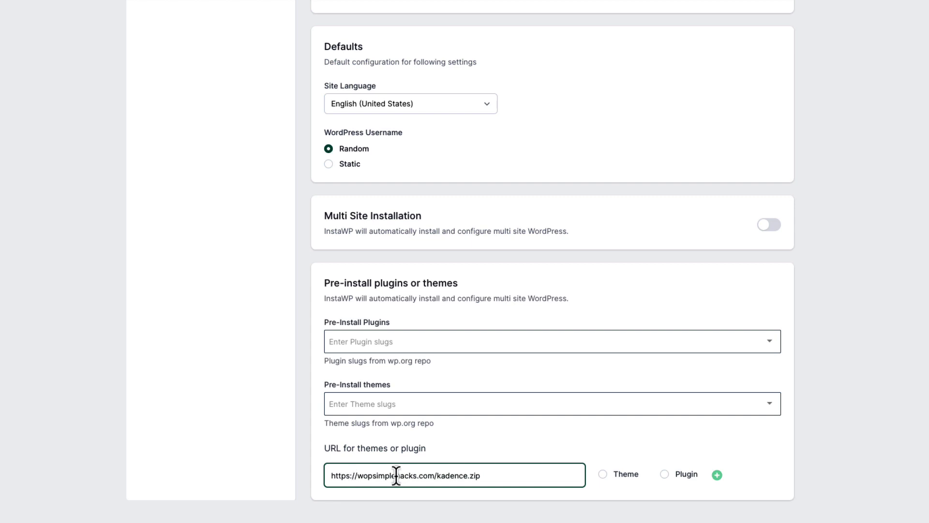
pyautogui.moveTo(480, 477); pyautogui.dragTo(328, 477)
pyautogui.click(788, 415)
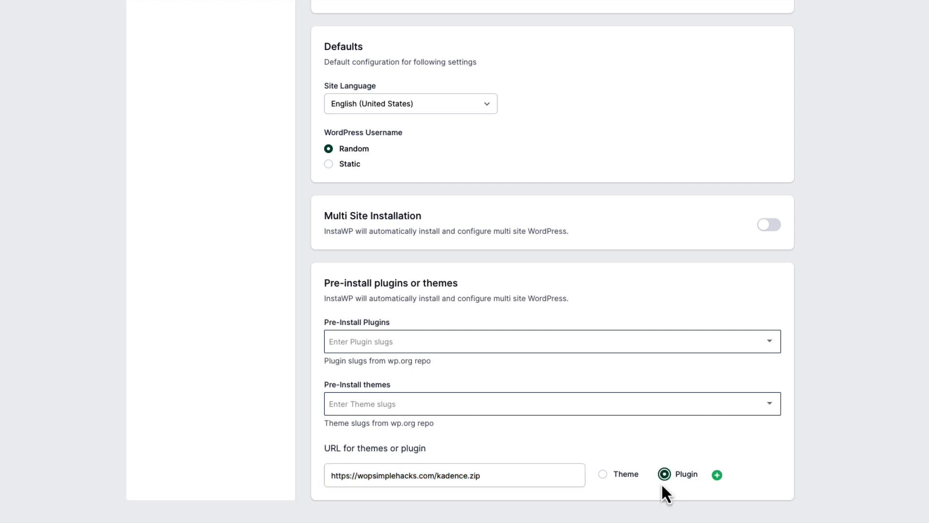
# Add a second row with the wpsimplehacks.com/blocksy.zip URL marked as a Theme.
pyautogui.click(716, 475)
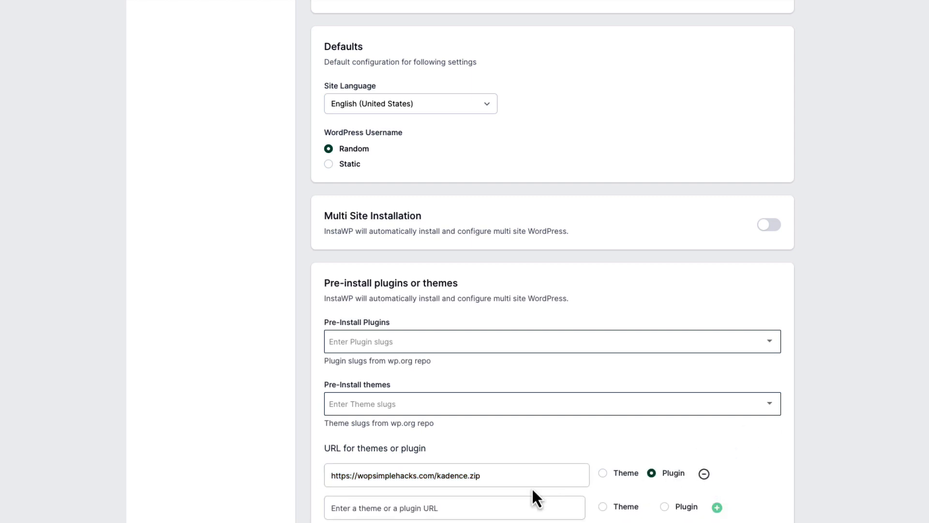
pyautogui.click(393, 506)
pyautogui.write('https://wopsimplehacks.com/blocksy.zip')
pyautogui.moveTo(478, 507); pyautogui.dragTo(442, 512)
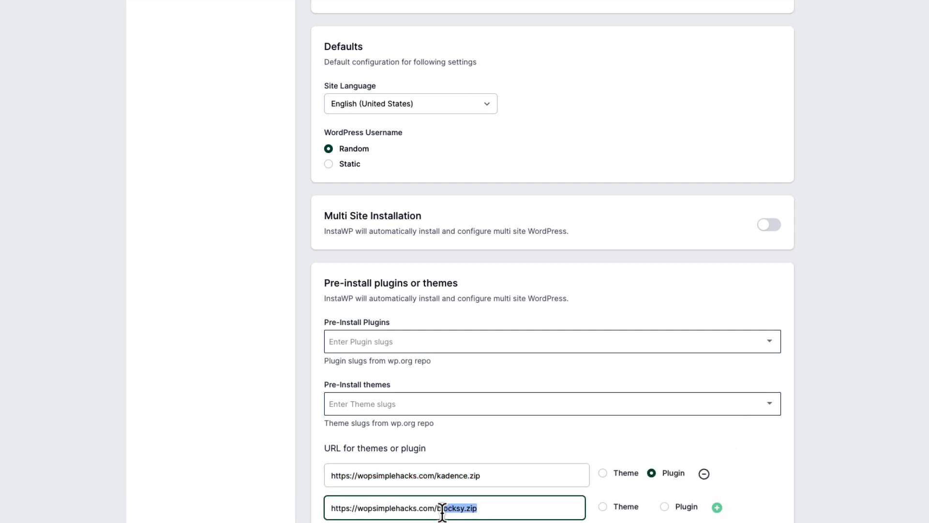
pyautogui.click(604, 508)
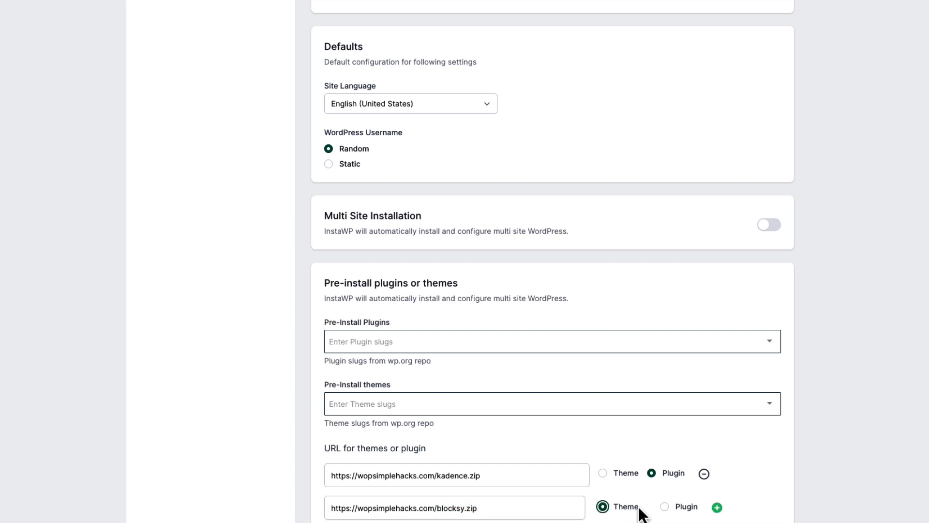
pyautogui.scroll(-2, 867, 428)
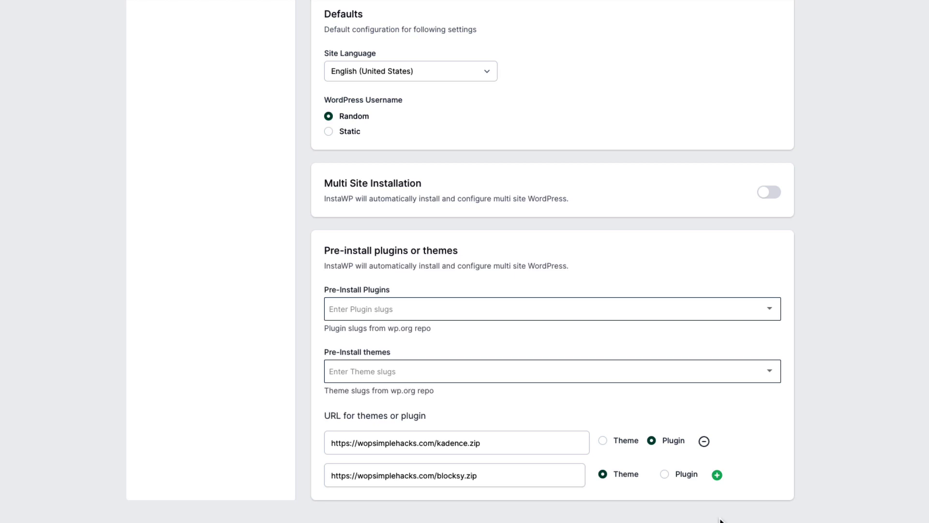
pyautogui.click(383, 308)
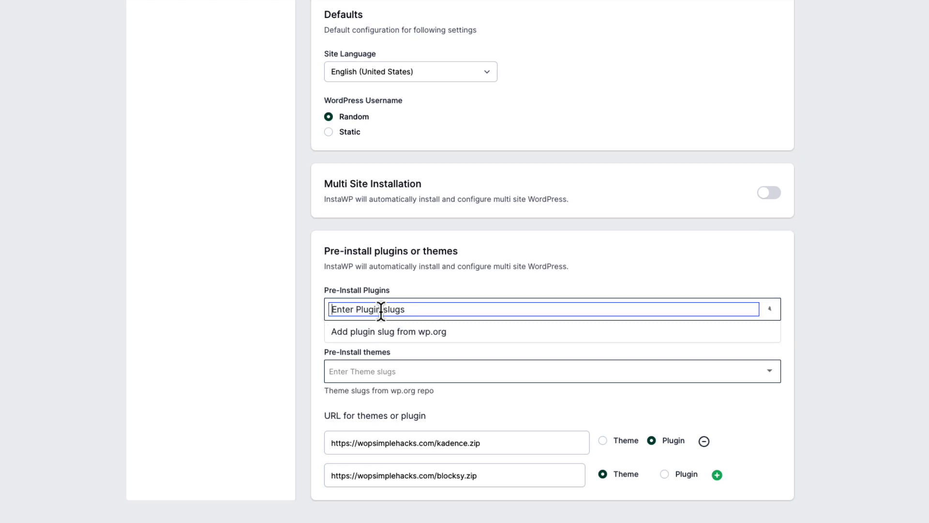
pyautogui.click(478, 281)
pyautogui.click(401, 371)
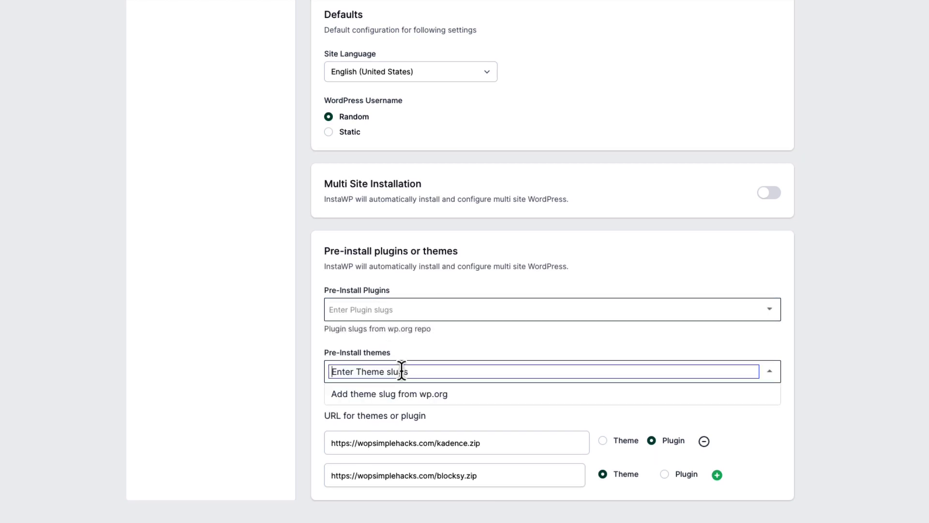
pyautogui.click(456, 341)
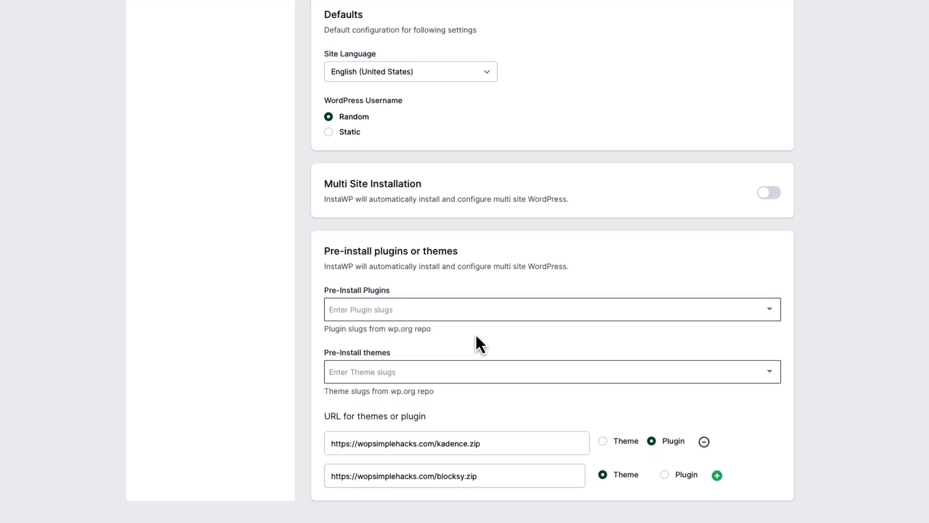